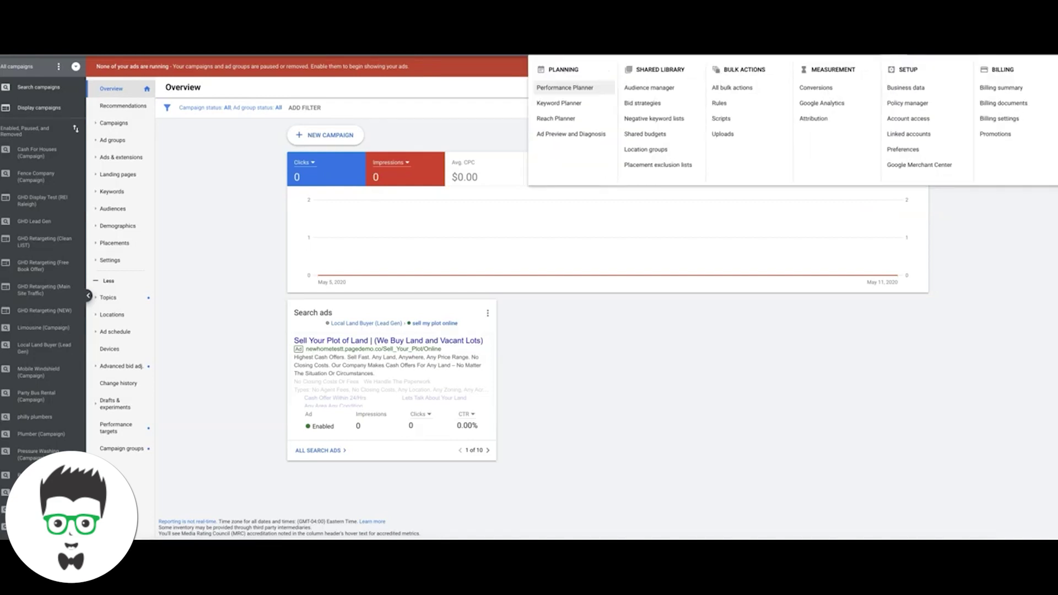
Step: Use Discover new keywords to generate ideas for the seeds 'hvac' and 'hvac company', giving 1,716 ideas
click(565, 107)
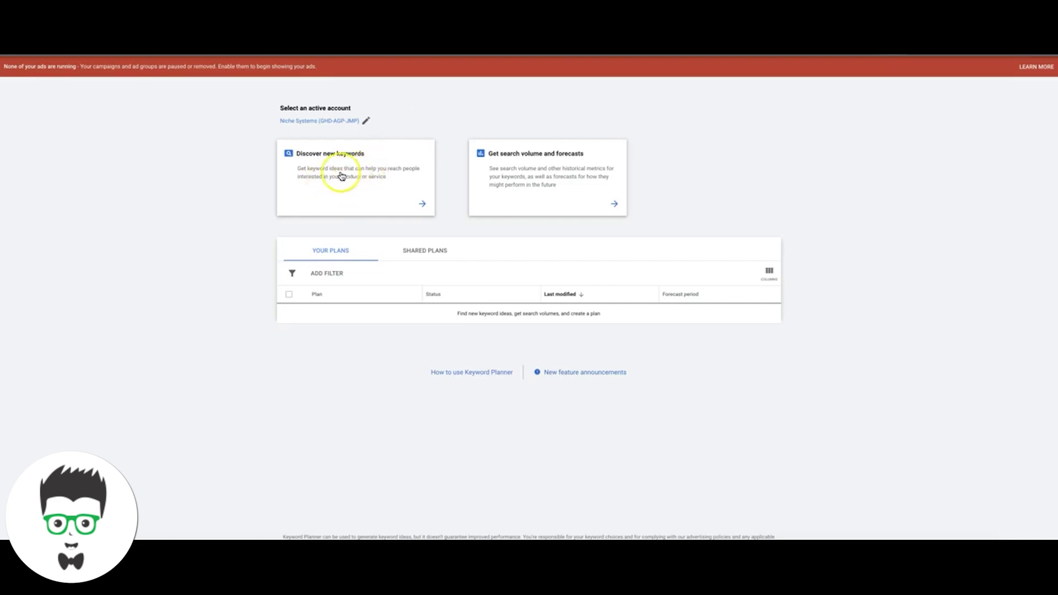
click(315, 173)
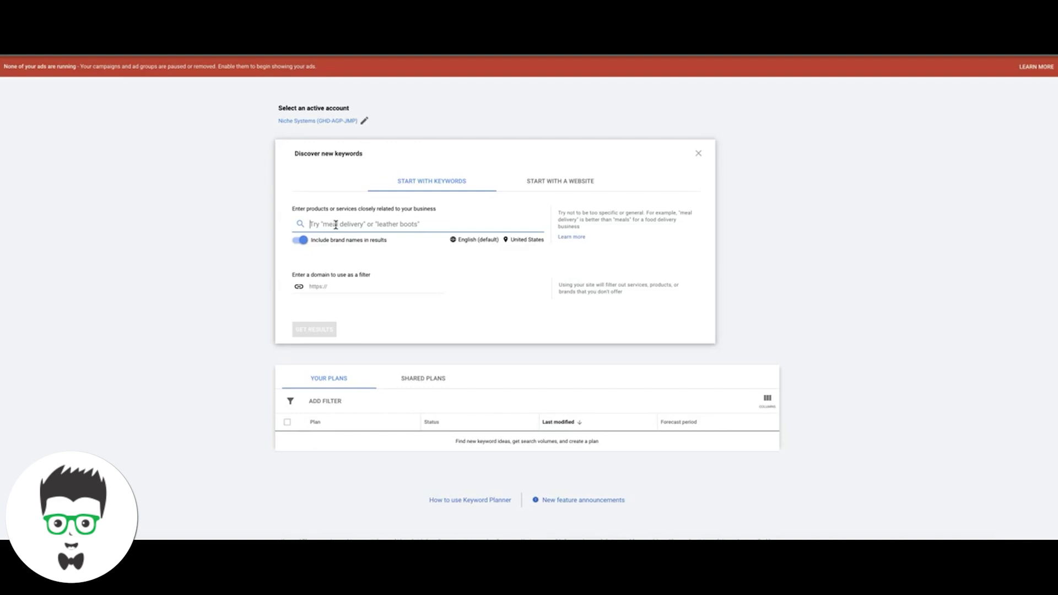
text(h)
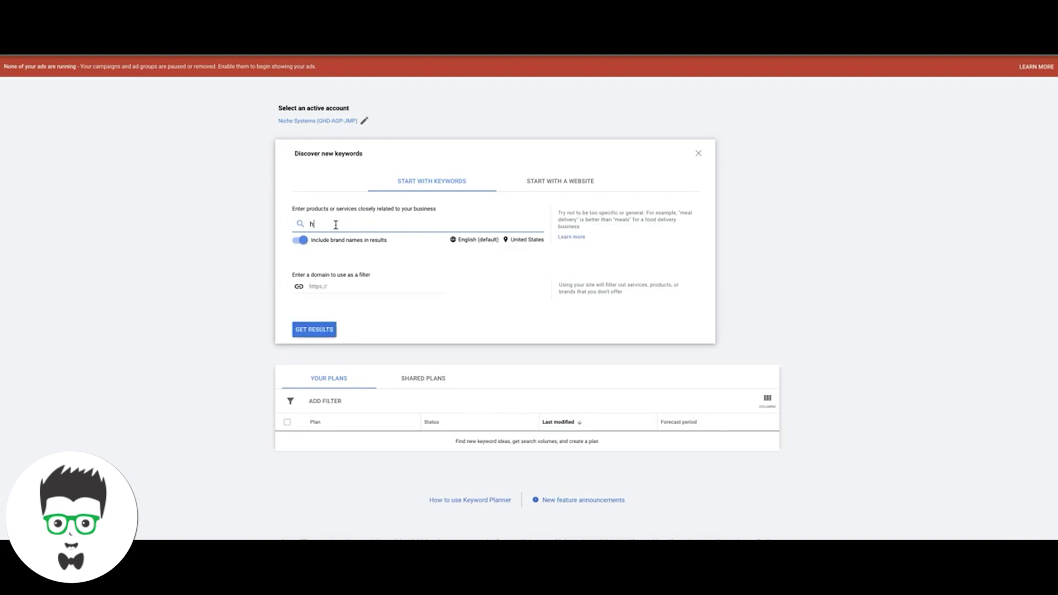
text(vac)
key(Return)
text(heating)
key(BackSpace)
key(BackSpace)
key(BackSpace)
text(vac comapn)
text(y)
key(BackSpace)
key(BackSpace)
key(BackSpace)
key(BackSpace)
text(pany)
key(Return)
click(313, 329)
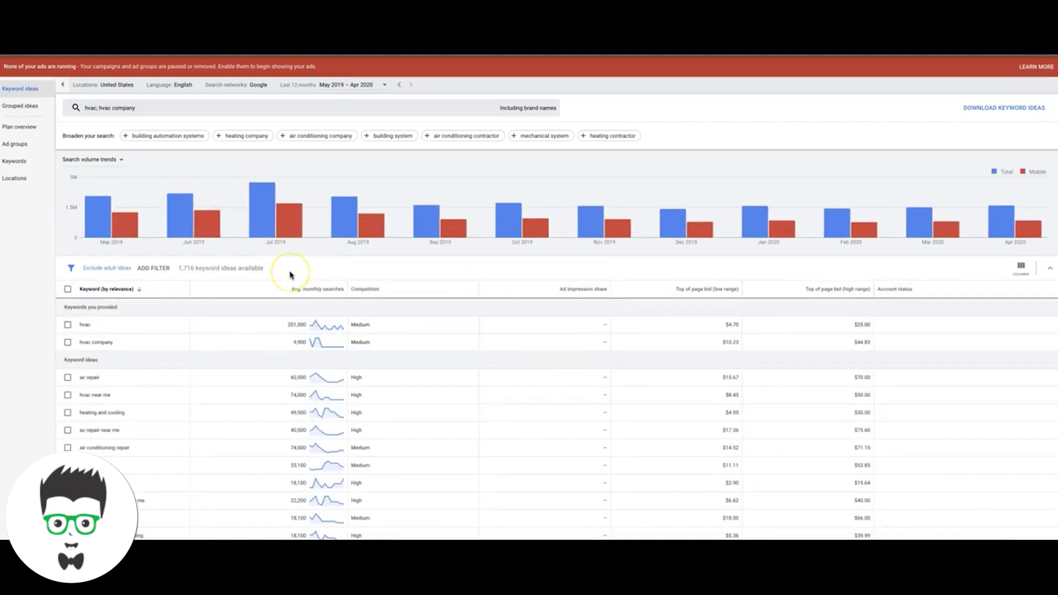
Step: Set Philadelphia, Pennsylvania as the only target location, removing United States
click(135, 88)
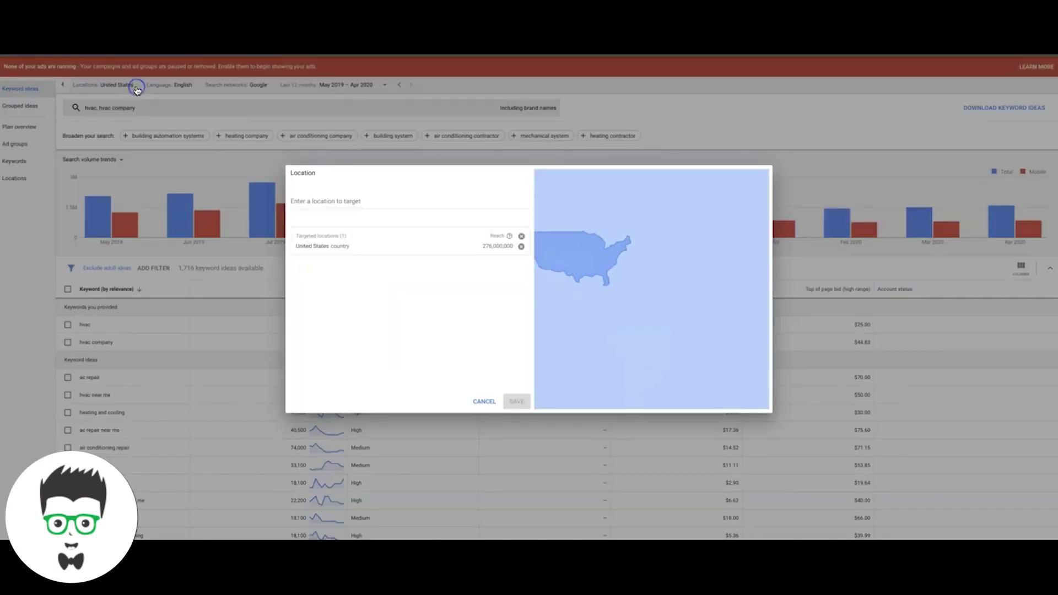
click(330, 199)
text(philad)
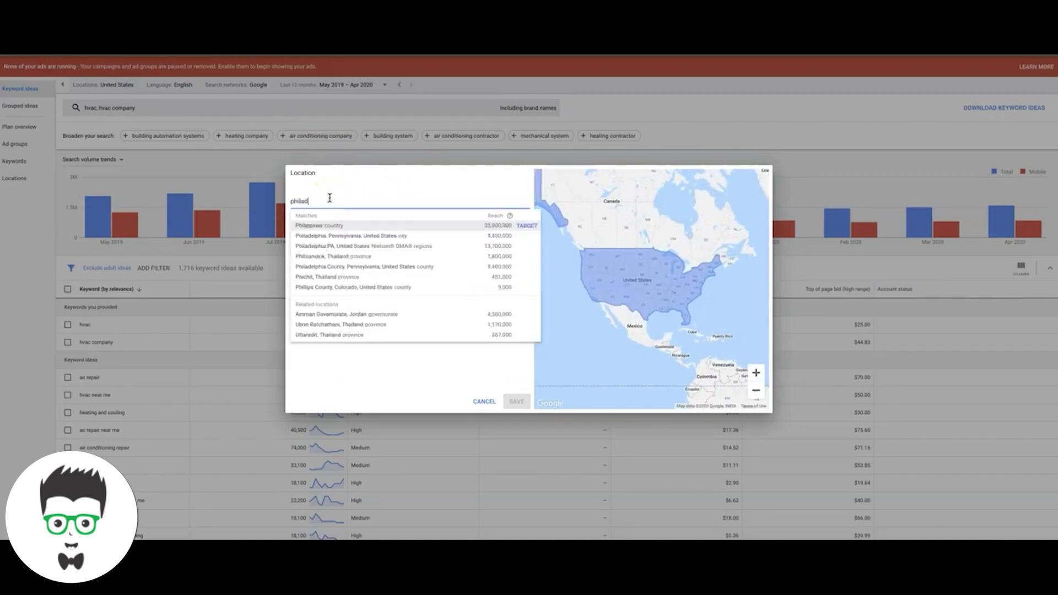
text(el)
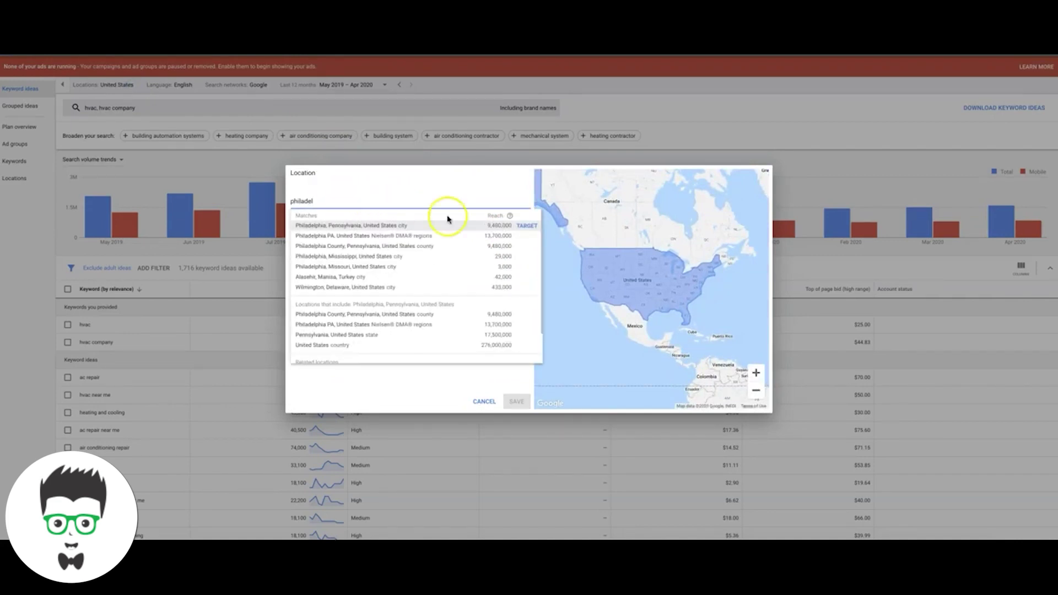
click(527, 226)
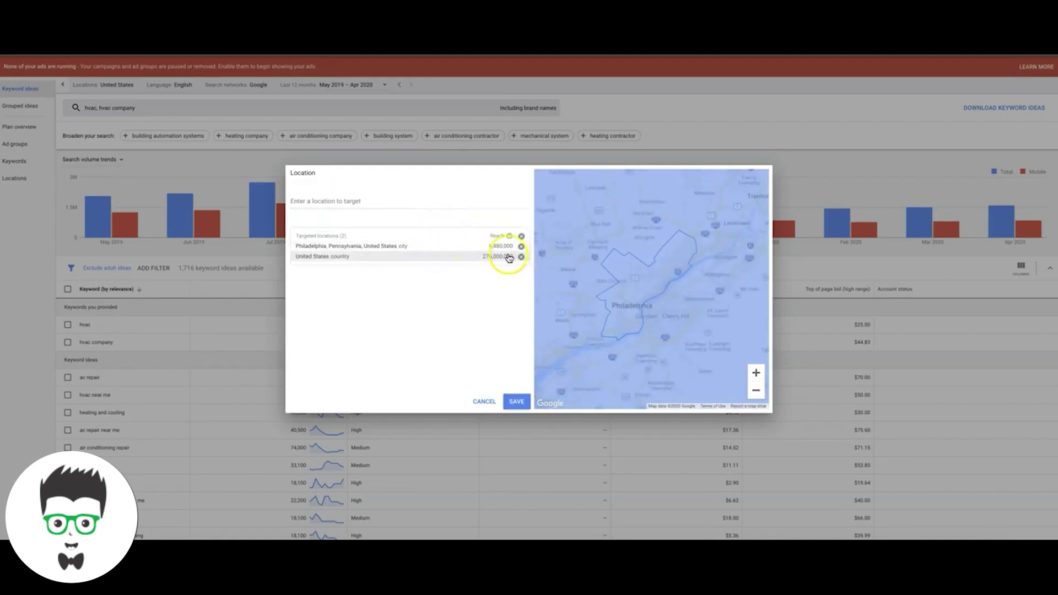
click(520, 257)
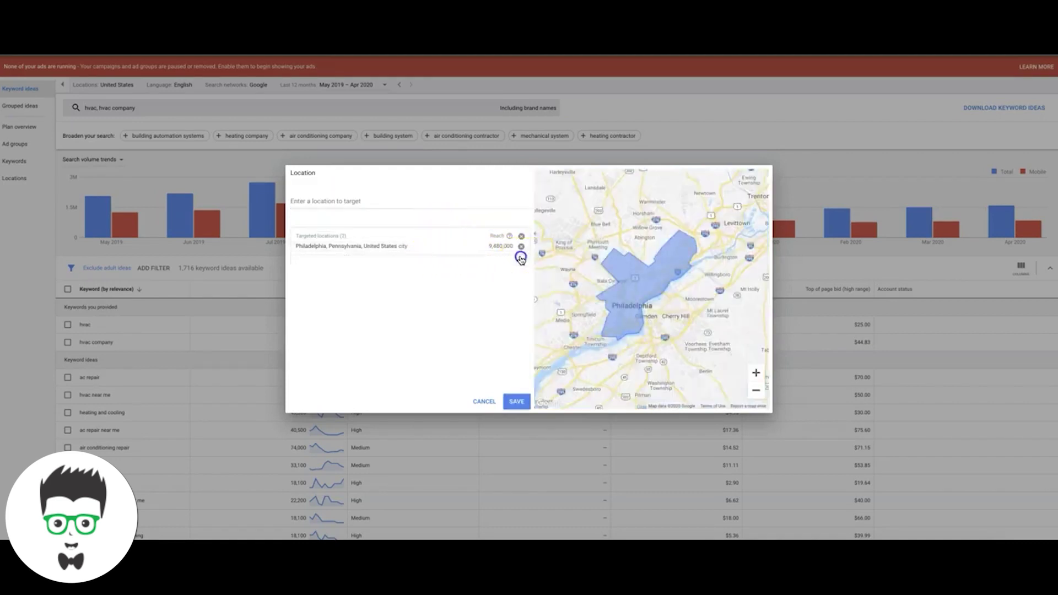
click(516, 401)
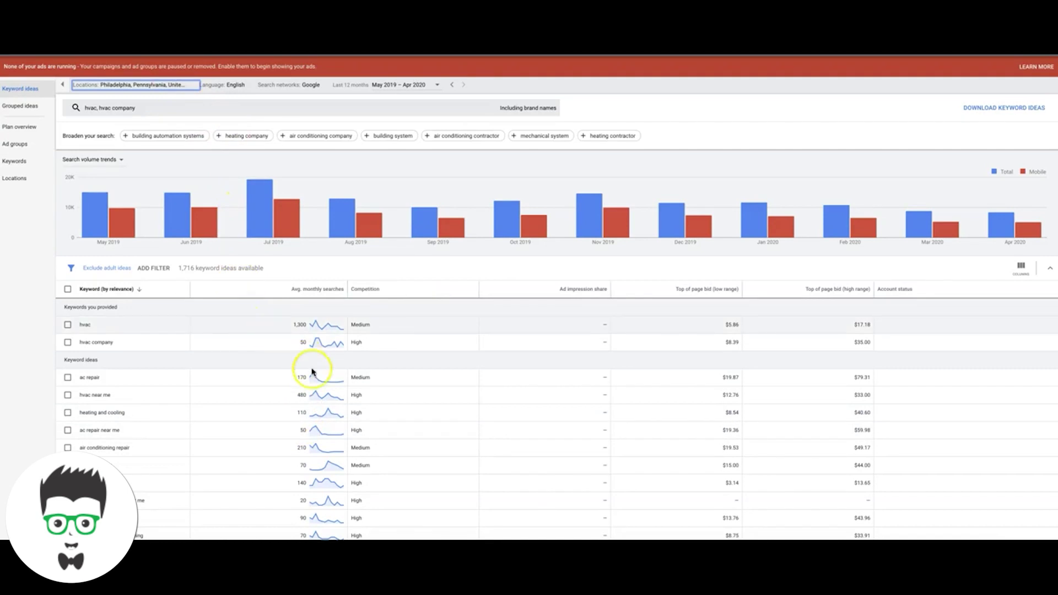
Step: Review the Philadelphia keyword ideas' volumes and competition, then move to the AdWords Wrapper tool
scroll(212, 368, down, 1)
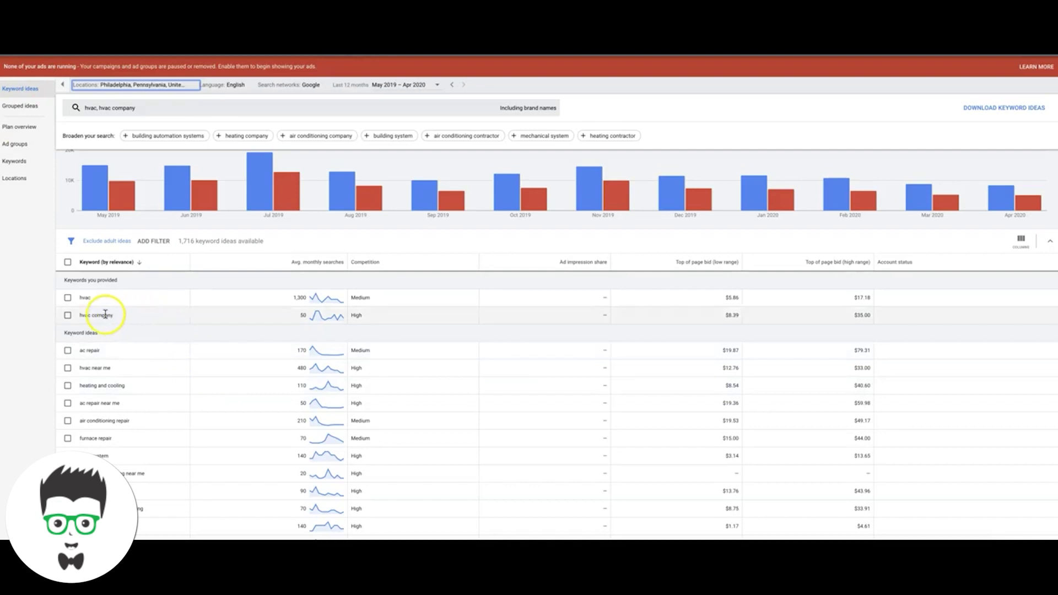
scroll(181, 328, down, 1)
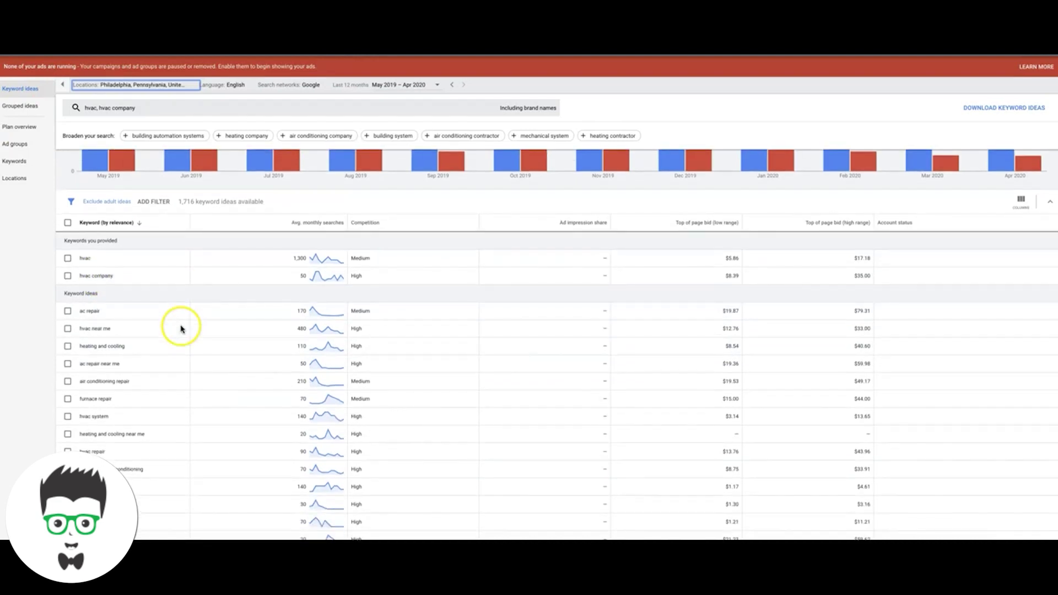
click(205, 297)
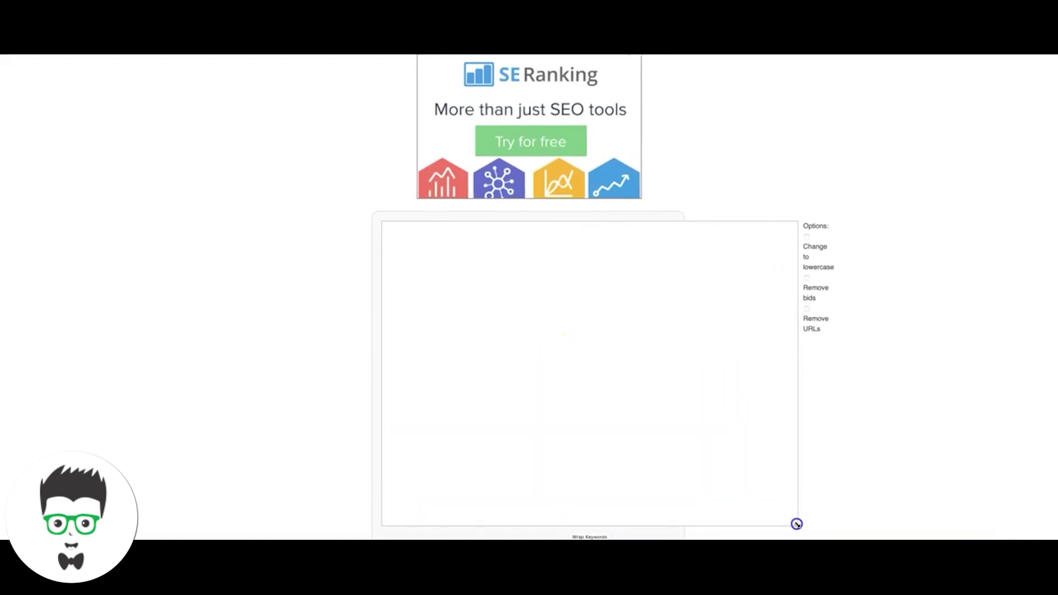
scroll(329, 378, down, 3)
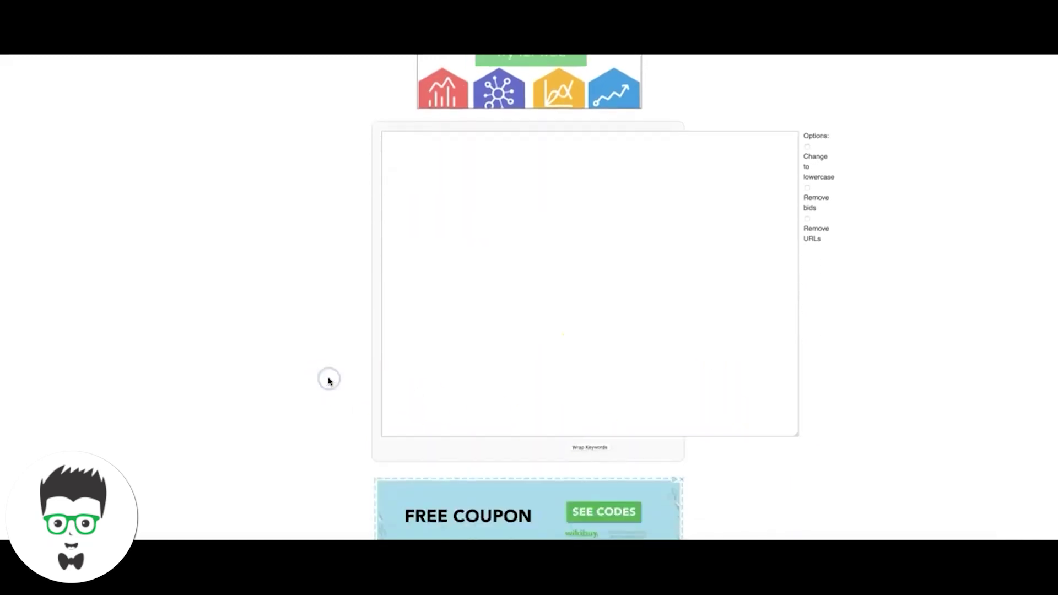
Step: Copy 'hvac company' from the ideas and enter 'ad group 1: hvac company' in the wrapper box
click(401, 177)
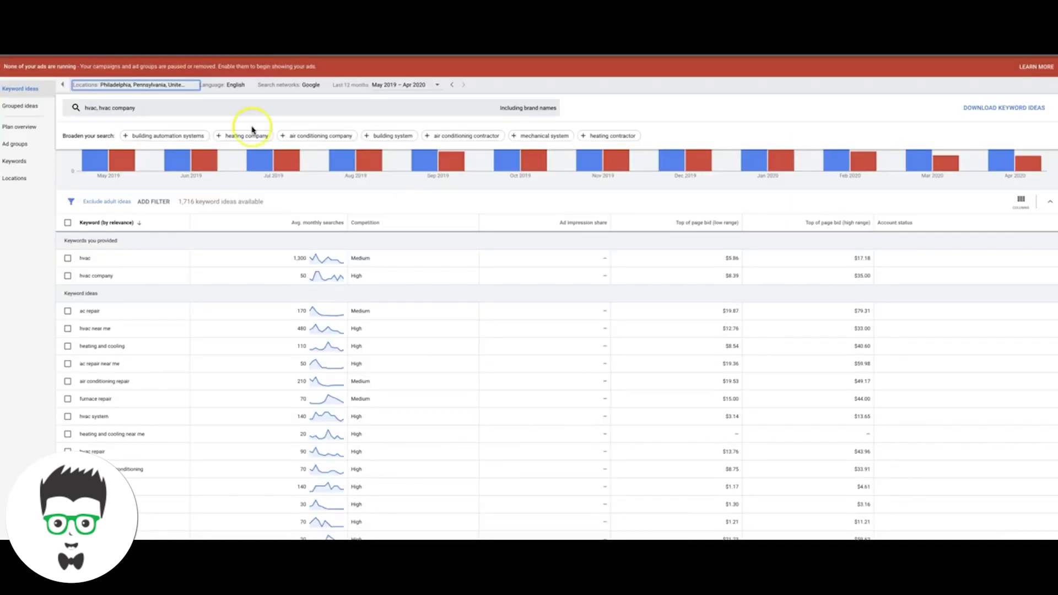
scroll(171, 268, down, 1)
scroll(171, 270, down, 1)
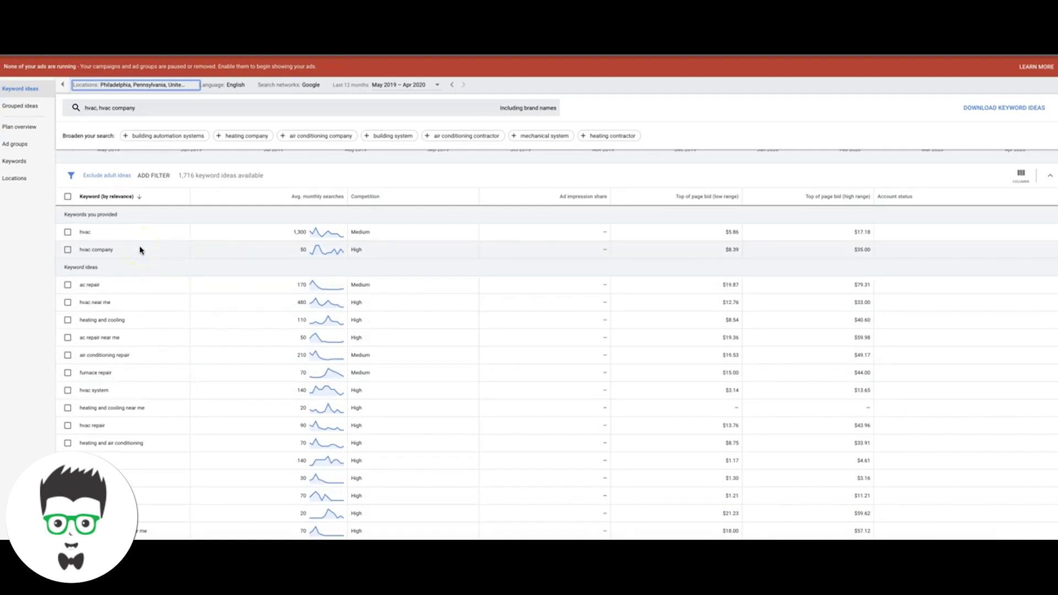
triple_click(101, 249)
key(ctrl+c)
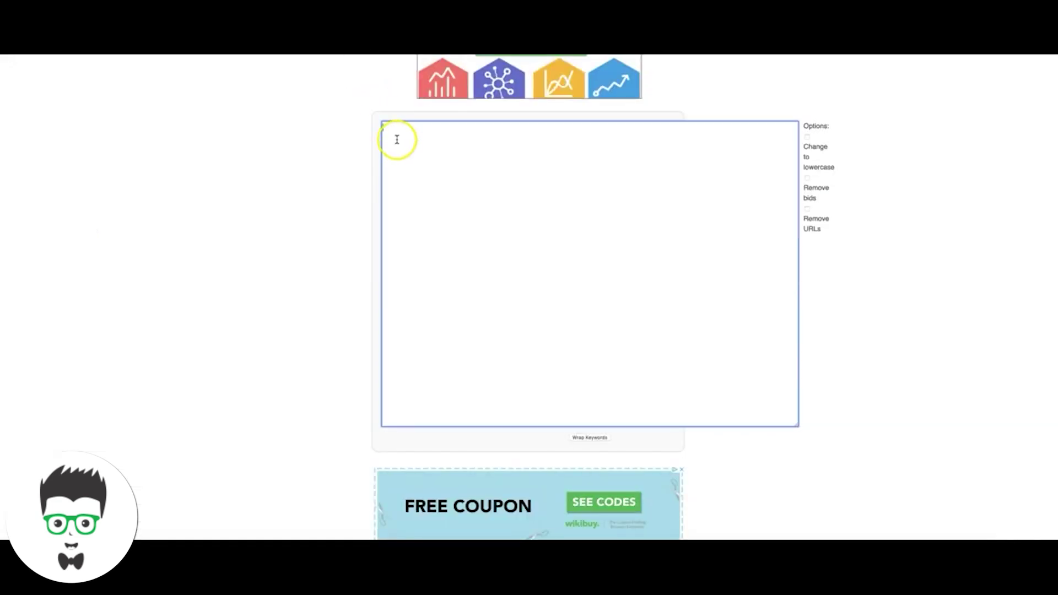
click(398, 143)
text(ad group 1:)
key(ctrl+v)
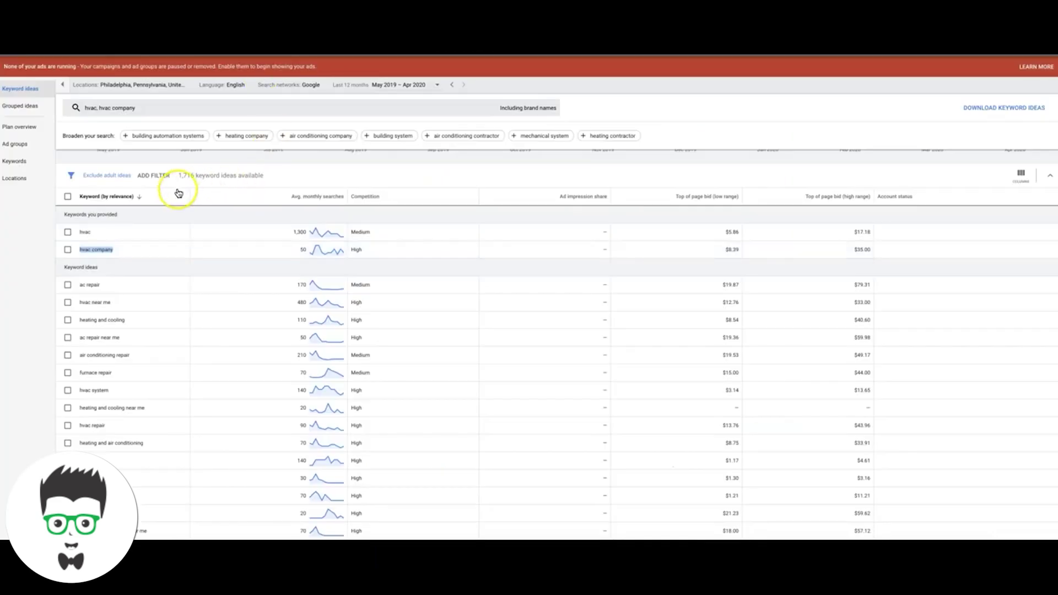
Step: Add a 'Keyword text contains company' filter to the keyword ideas
click(110, 268)
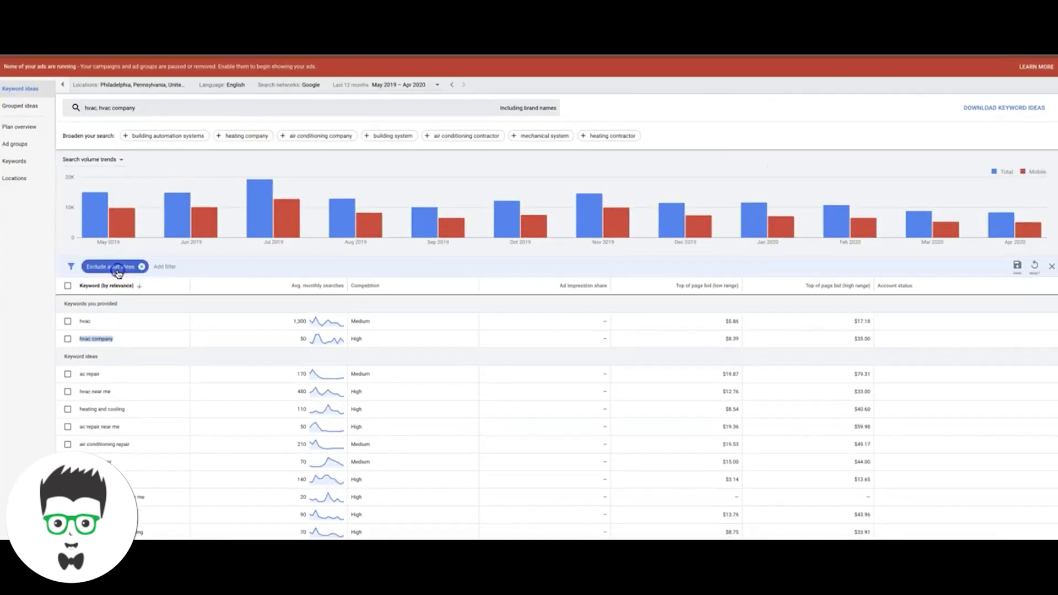
click(168, 267)
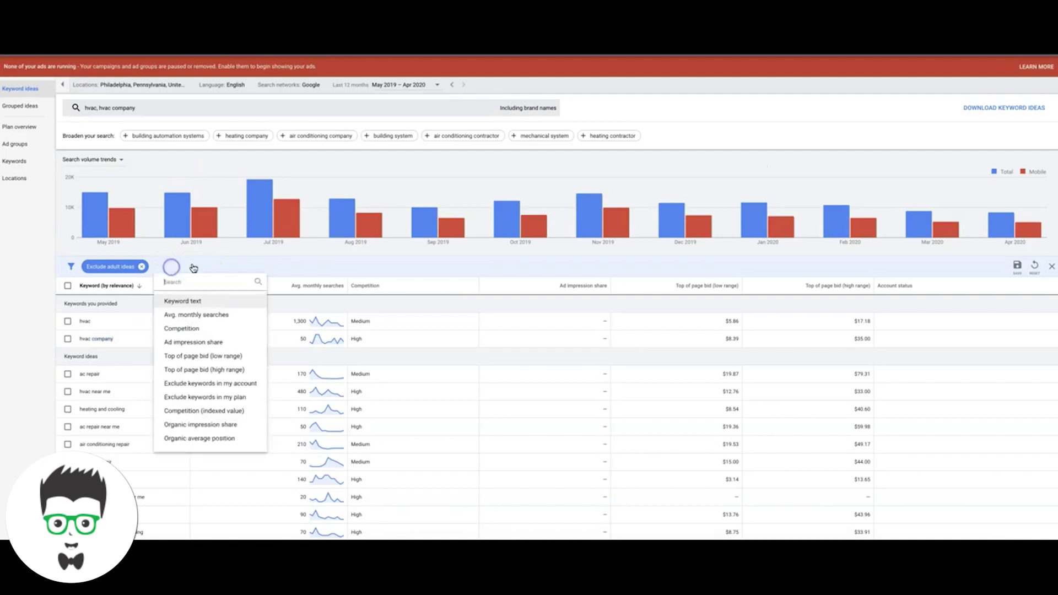
click(183, 302)
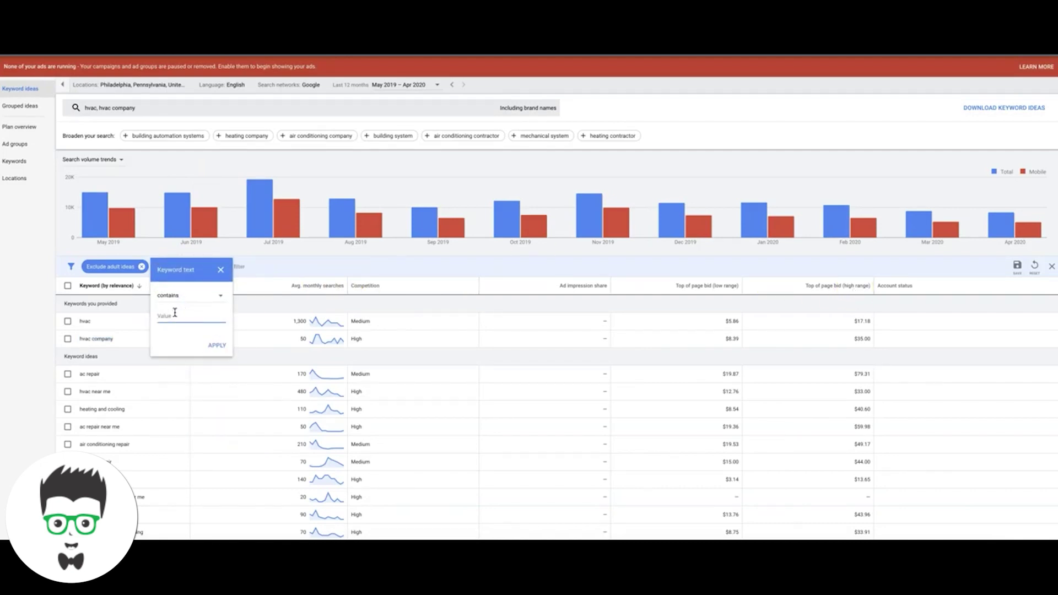
text(comapn)
text(pan)
text(y)
key(Return)
click(217, 344)
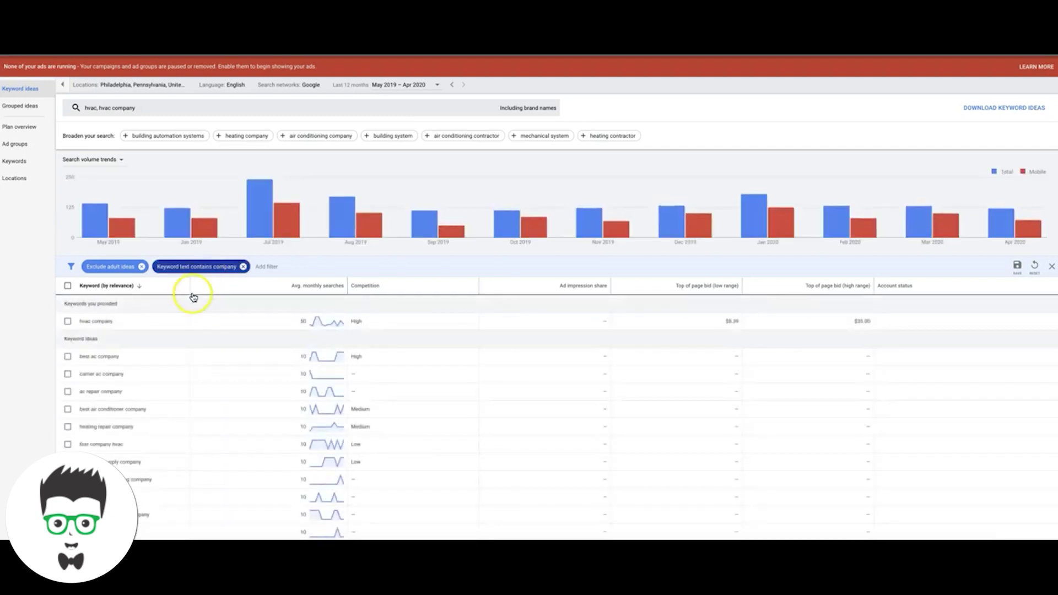
Step: Scroll through the 41 filtered ideas to the bottom and back up
scroll(132, 369, down, 2)
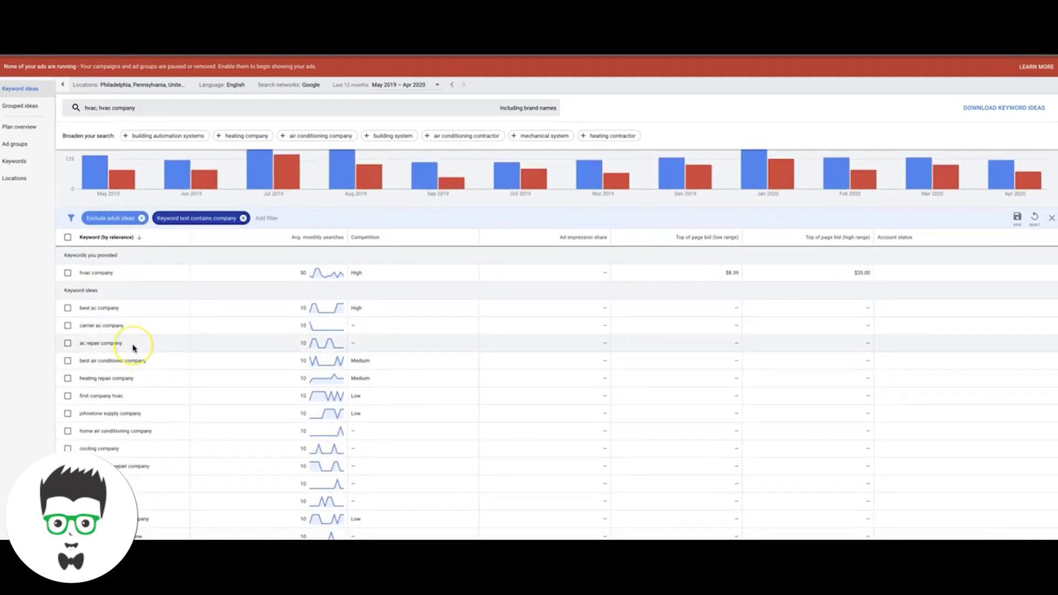
scroll(133, 347, down, 4)
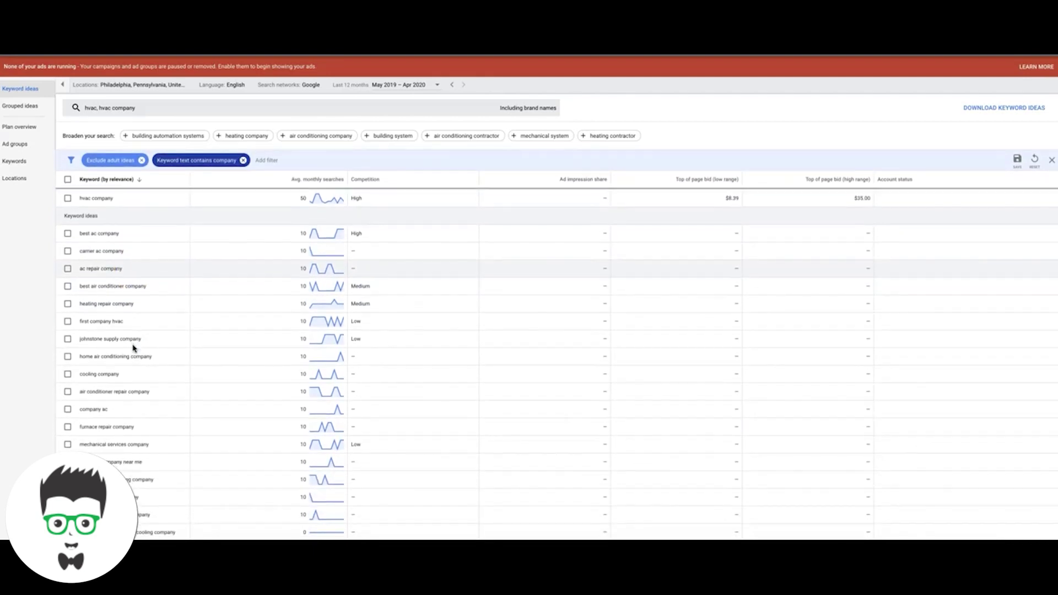
scroll(133, 347, down, 4)
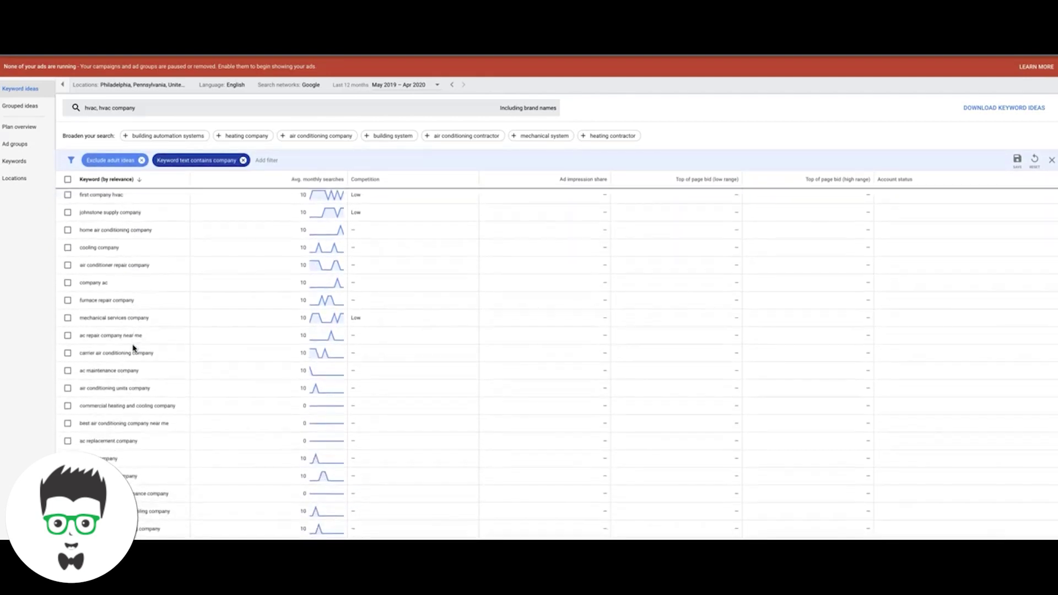
click(115, 458)
scroll(131, 330, down, 3)
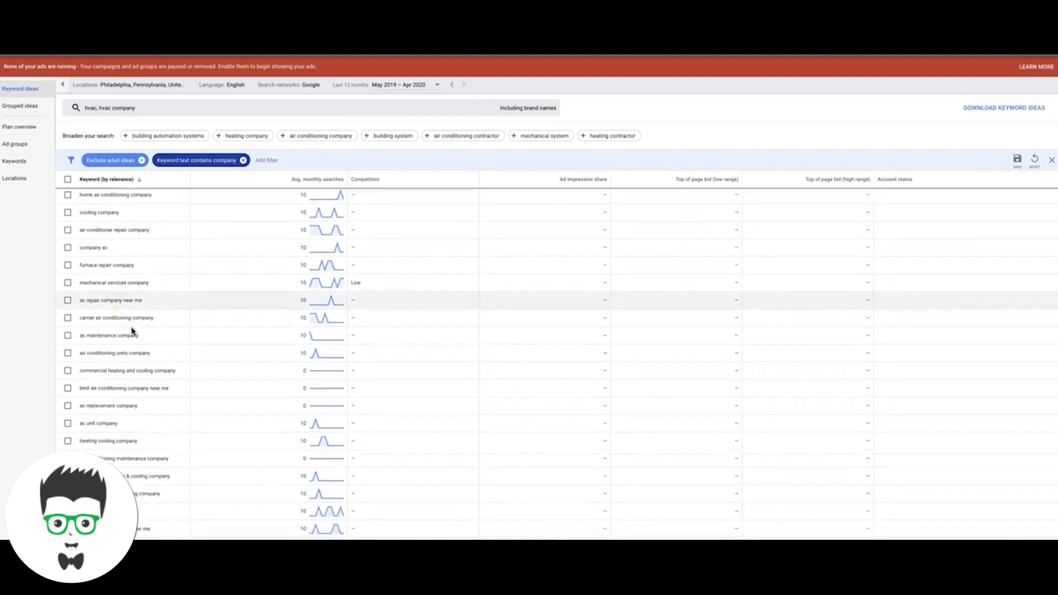
scroll(132, 331, down, 2)
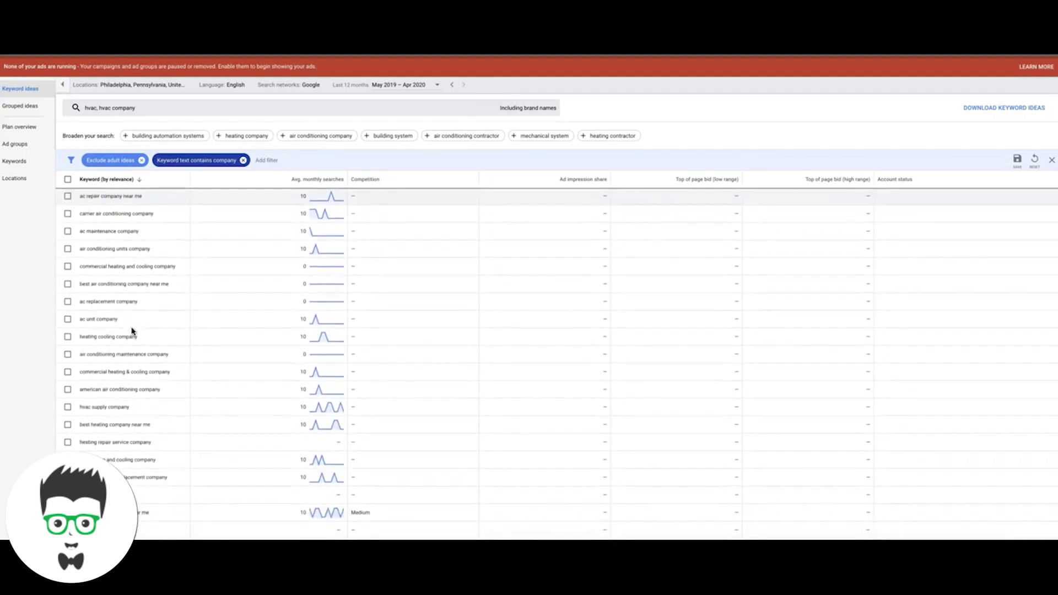
scroll(132, 331, down, 3)
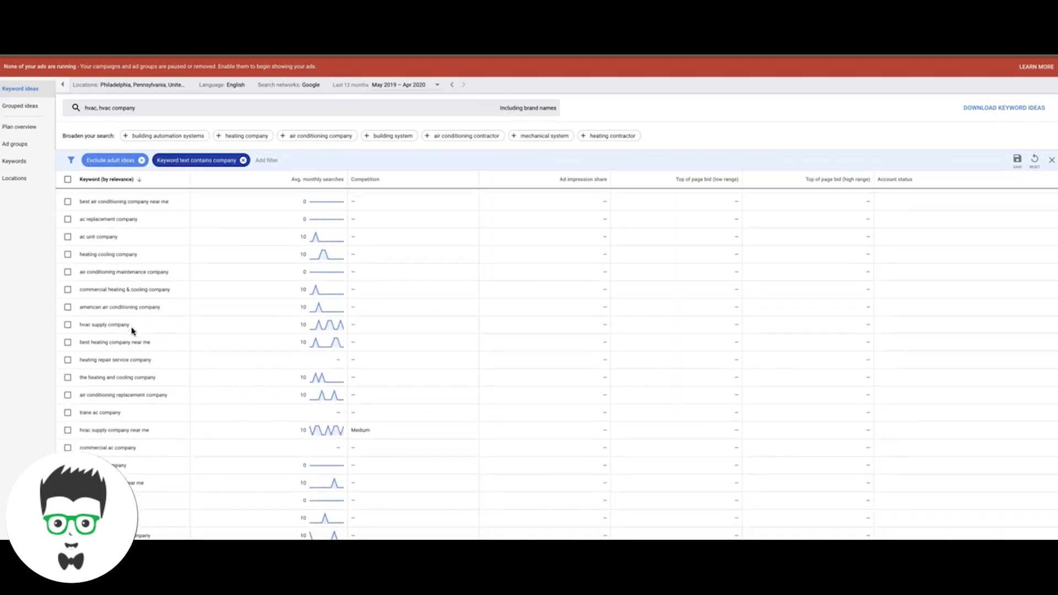
scroll(132, 331, down, 3)
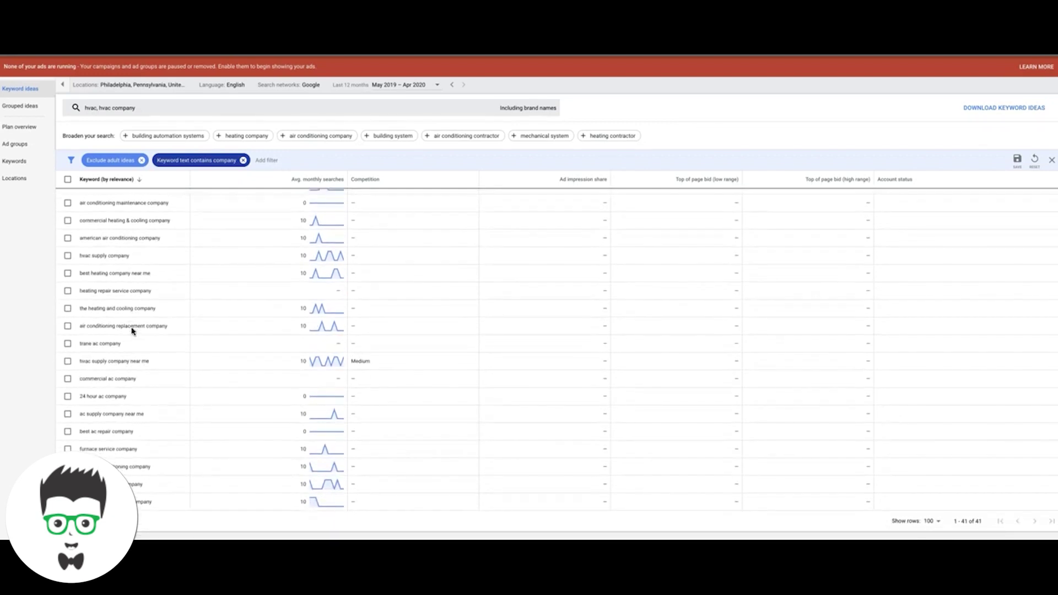
scroll(132, 331, up, 10)
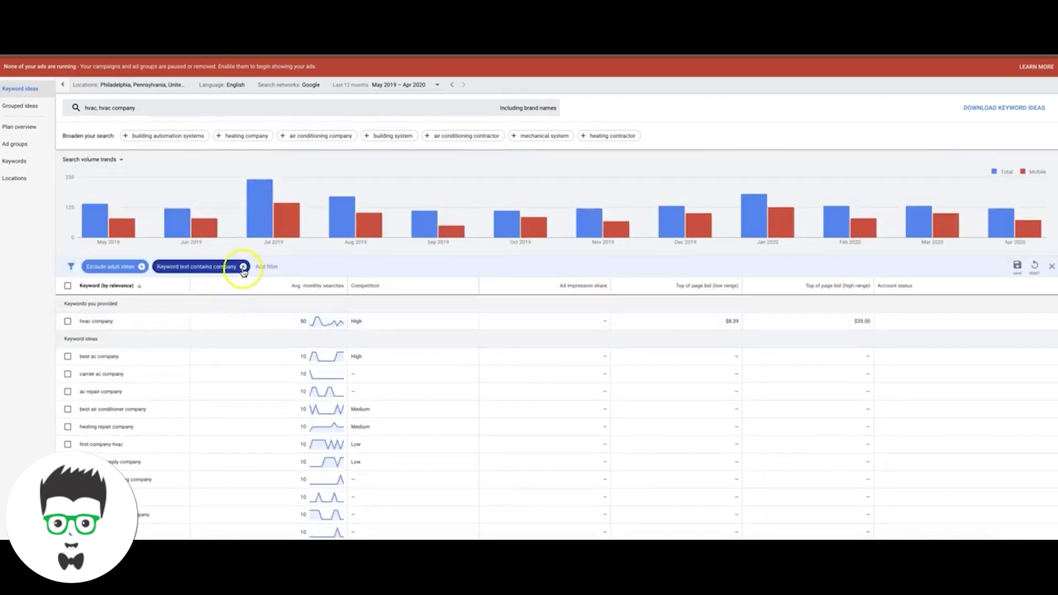
Step: Remove the company filter and get ideas for the seed 'hvac company' alone
click(242, 267)
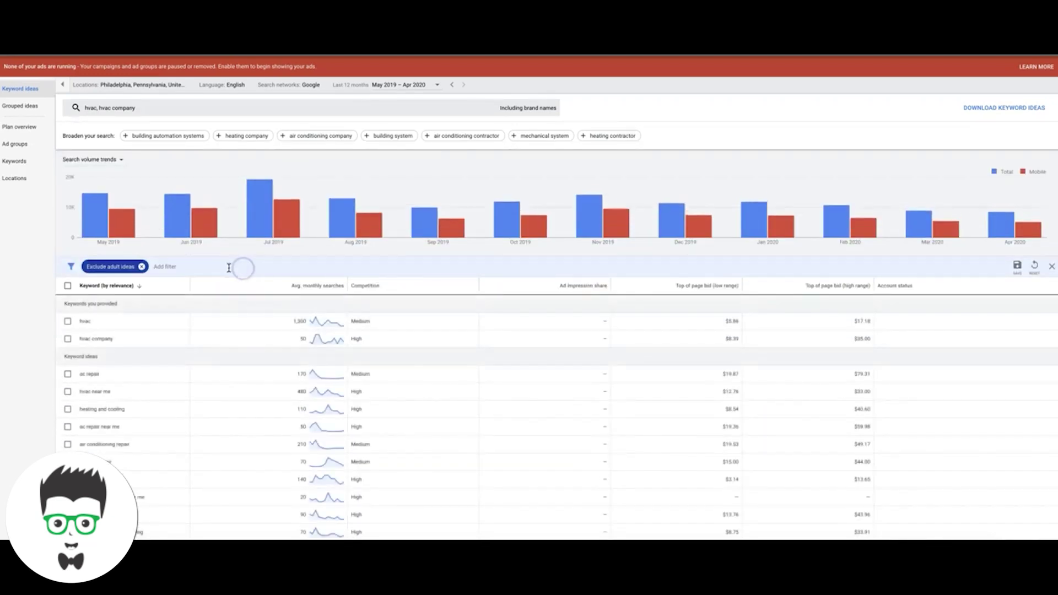
click(140, 108)
click(119, 150)
click(102, 258)
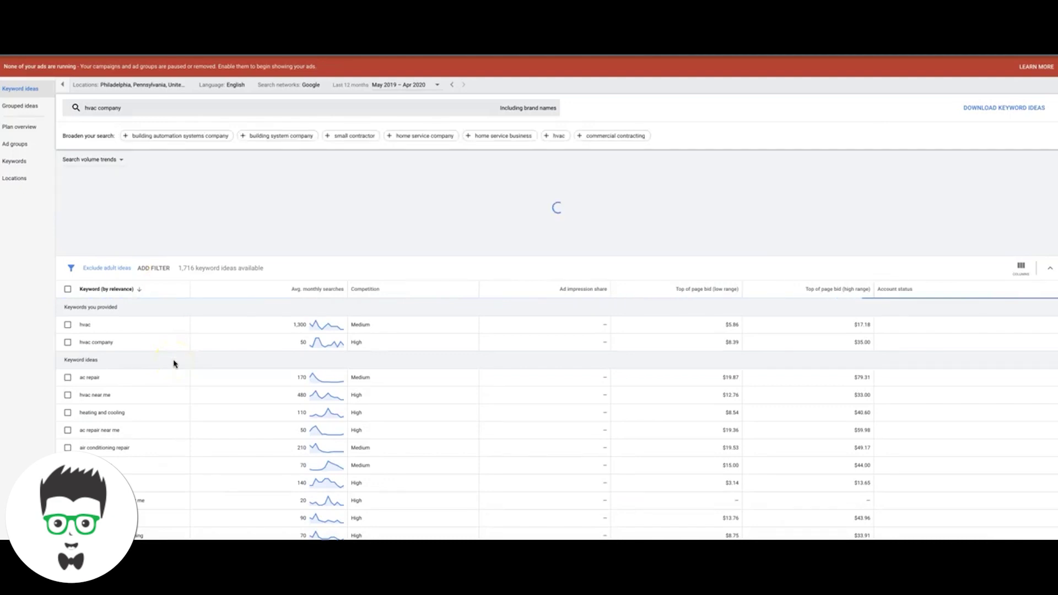
Step: Add 'hvac companies near me' to the wrapper list under ad group 1
scroll(174, 364, down, 2)
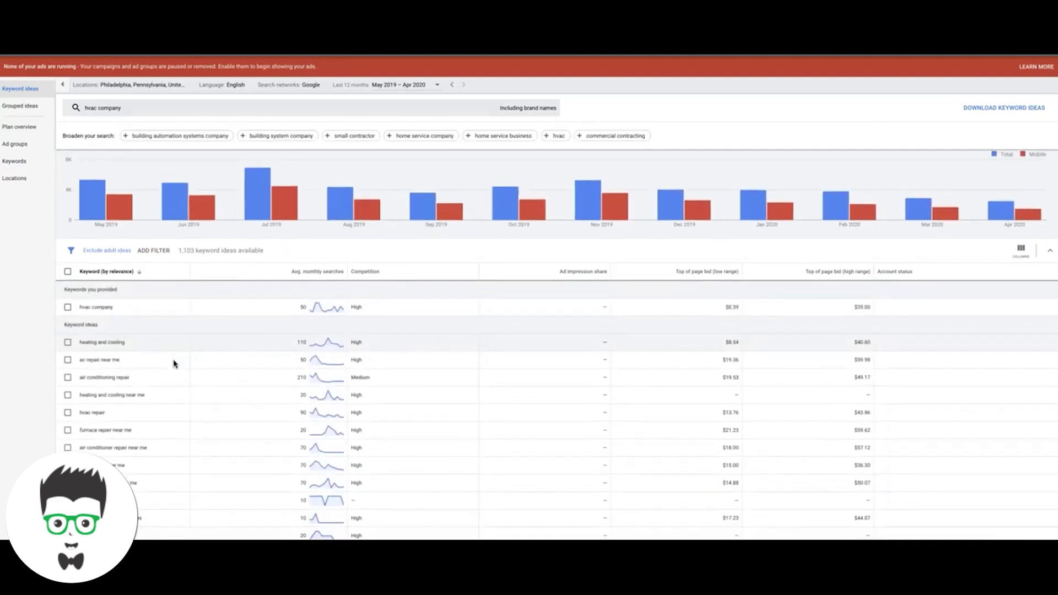
scroll(174, 364, down, 1)
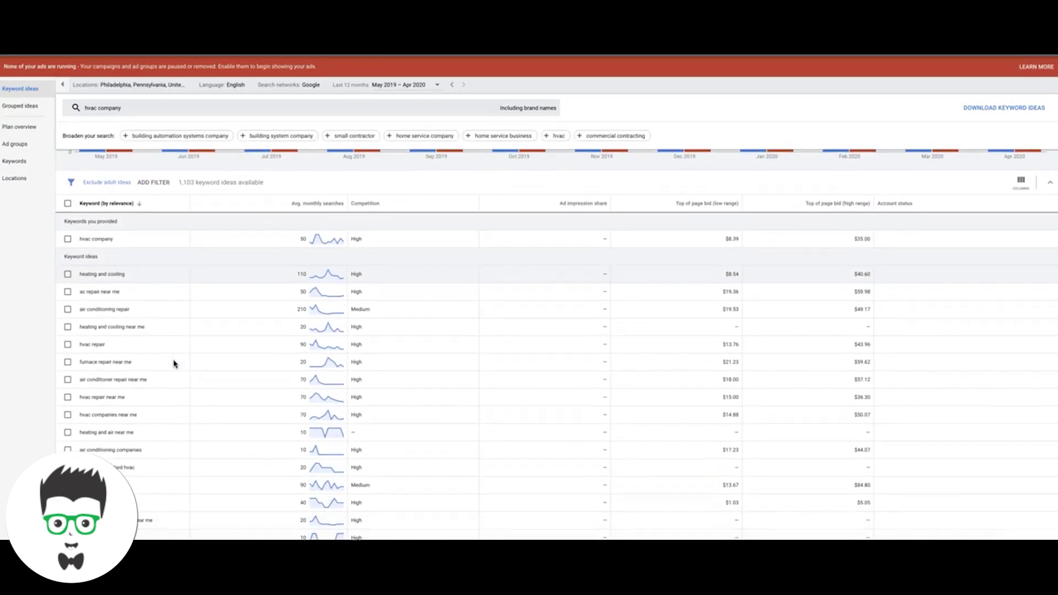
triple_click(103, 399)
key(ctrl+c)
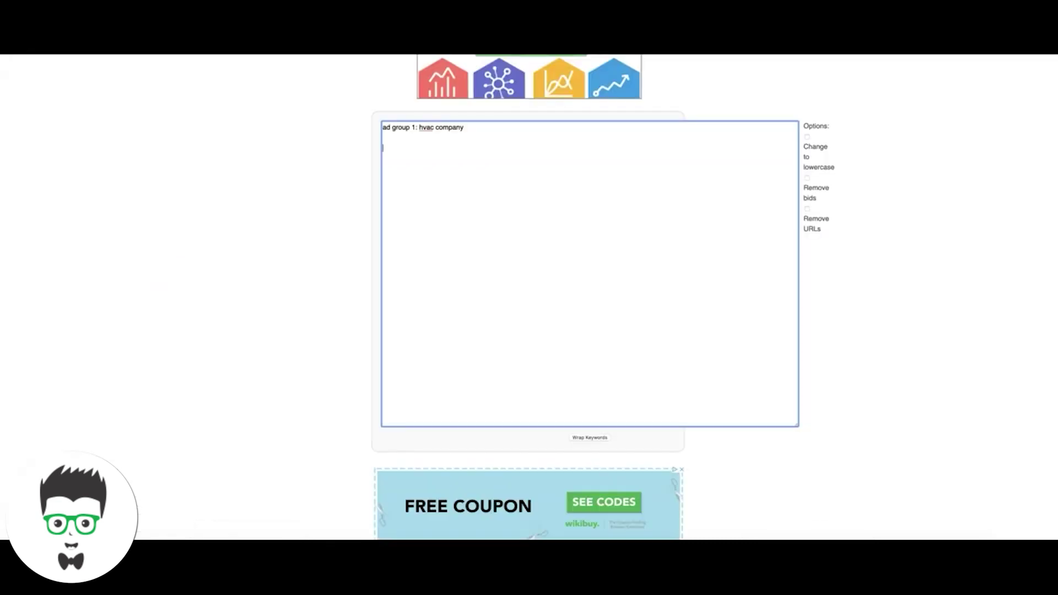
click(402, 152)
key(ctrl+v)
key(Return)
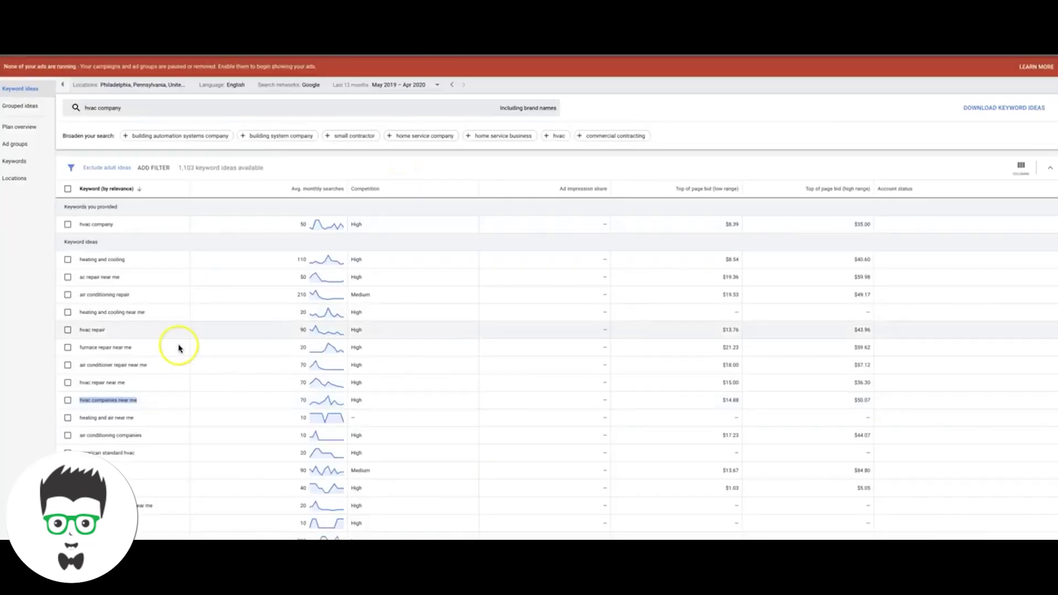
scroll(157, 366, down, 2)
scroll(153, 373, down, 3)
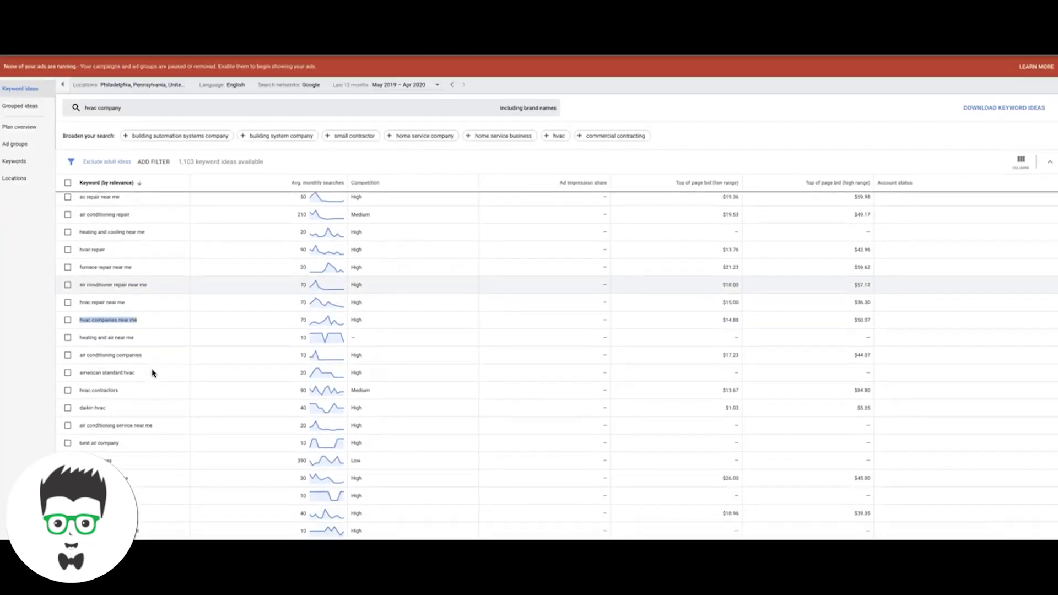
scroll(149, 373, down, 1)
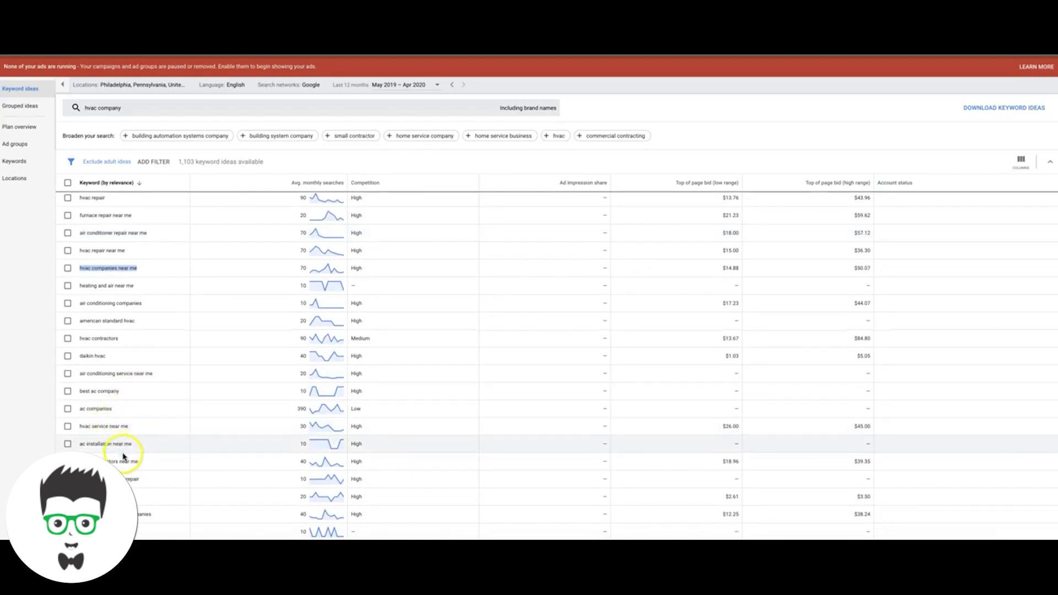
scroll(134, 459, down, 1)
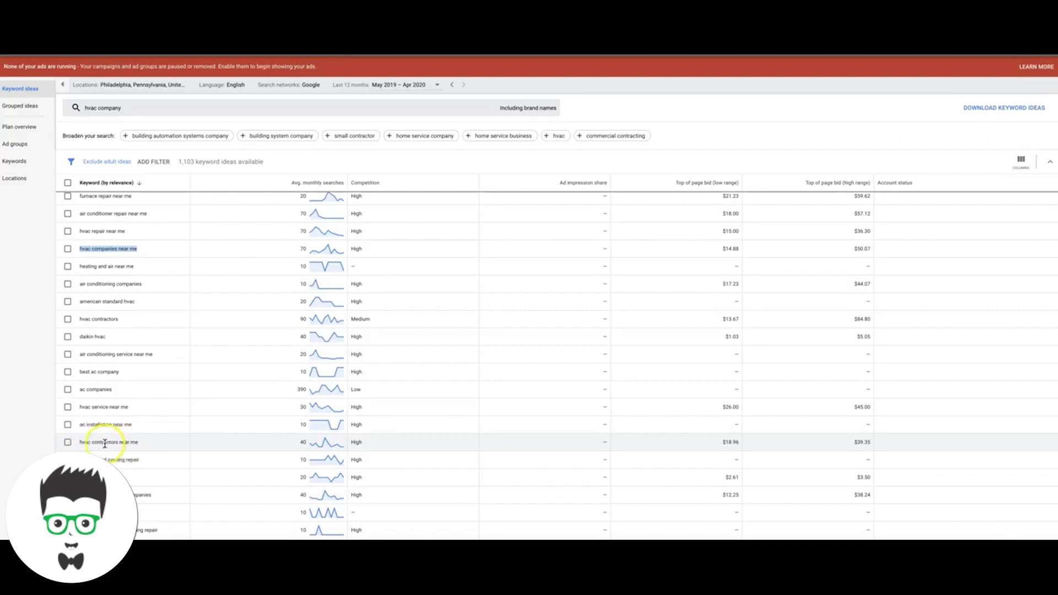
scroll(124, 442, down, 2)
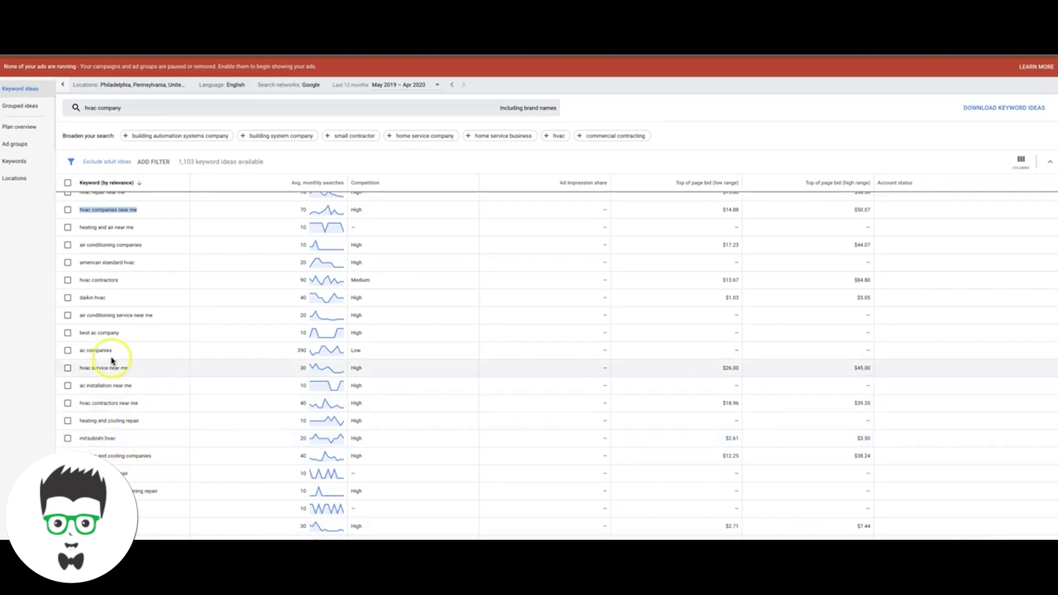
scroll(102, 328, up, 5)
scroll(102, 327, up, 5)
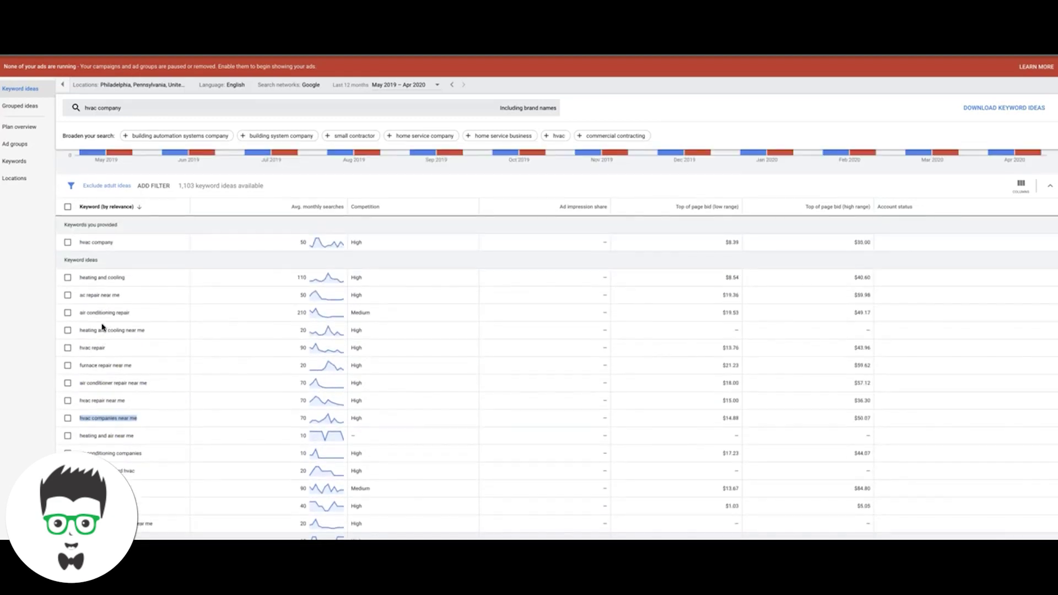
scroll(146, 318, down, 1)
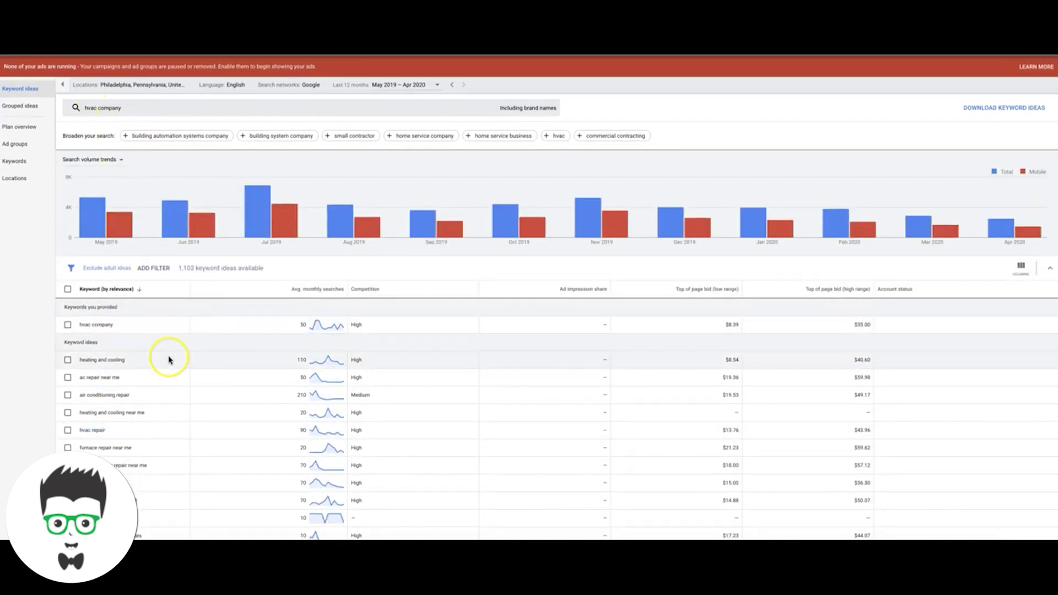
scroll(167, 358, down, 2)
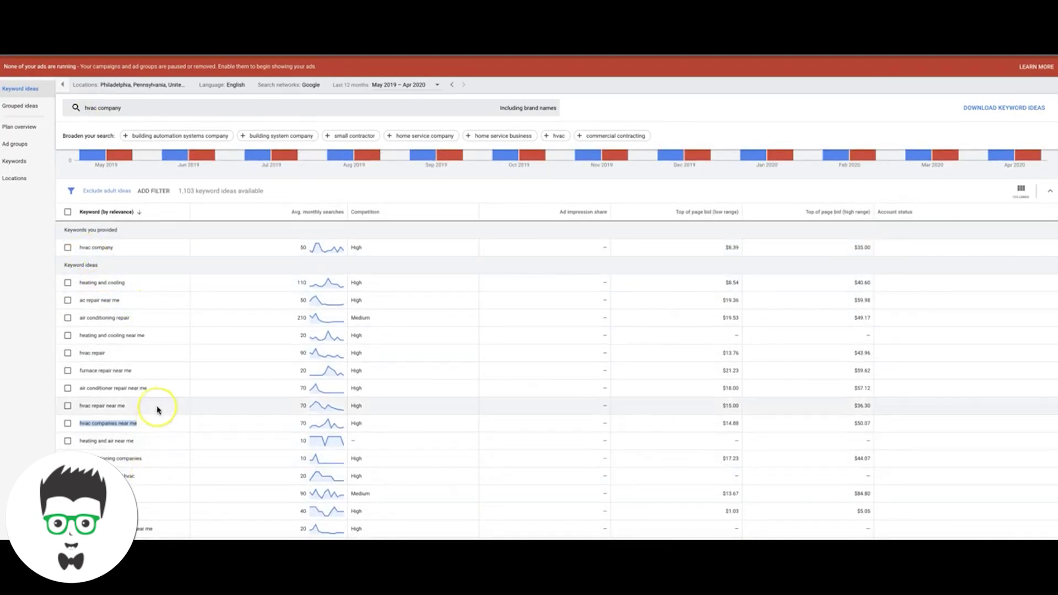
scroll(158, 406, down, 1)
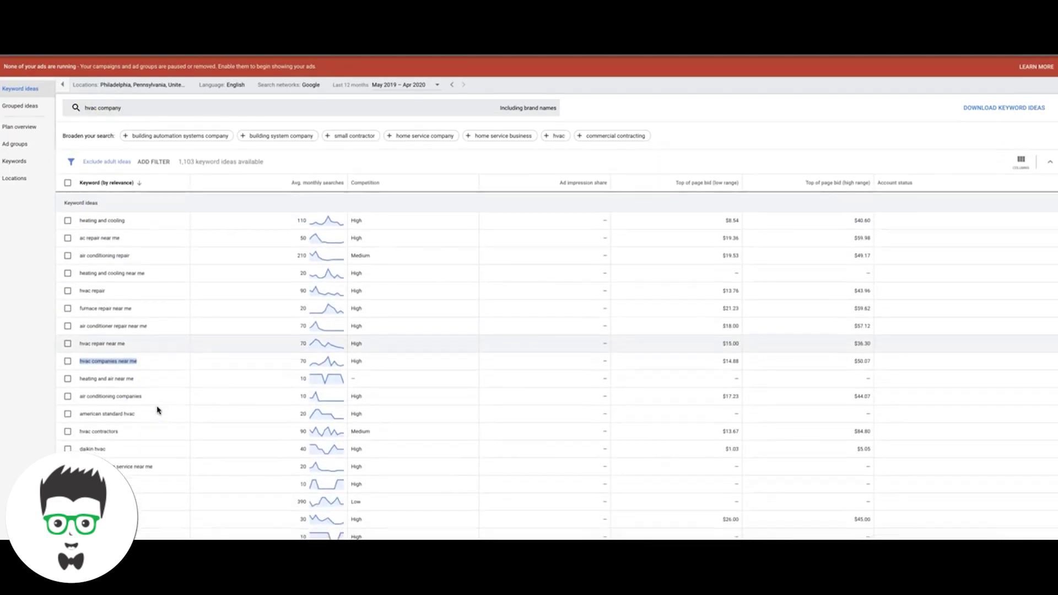
scroll(157, 409, down, 1)
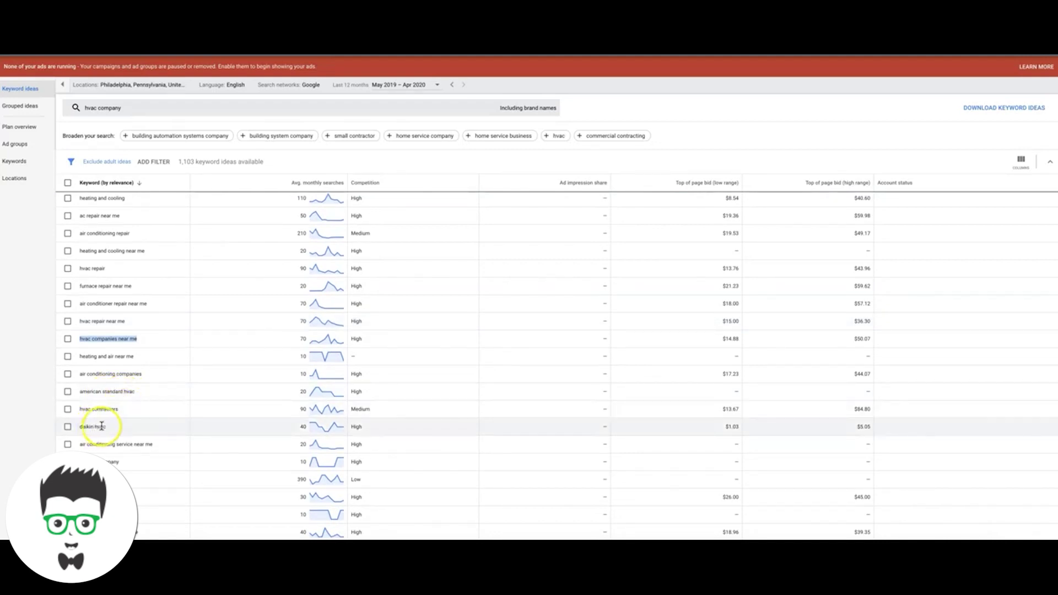
scroll(109, 431, down, 1)
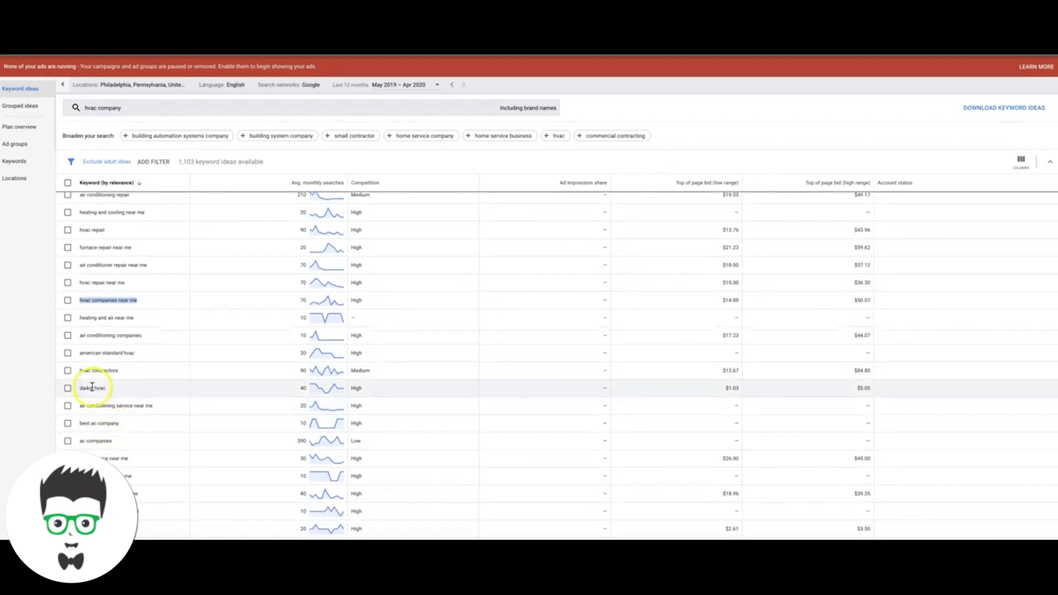
click(87, 388)
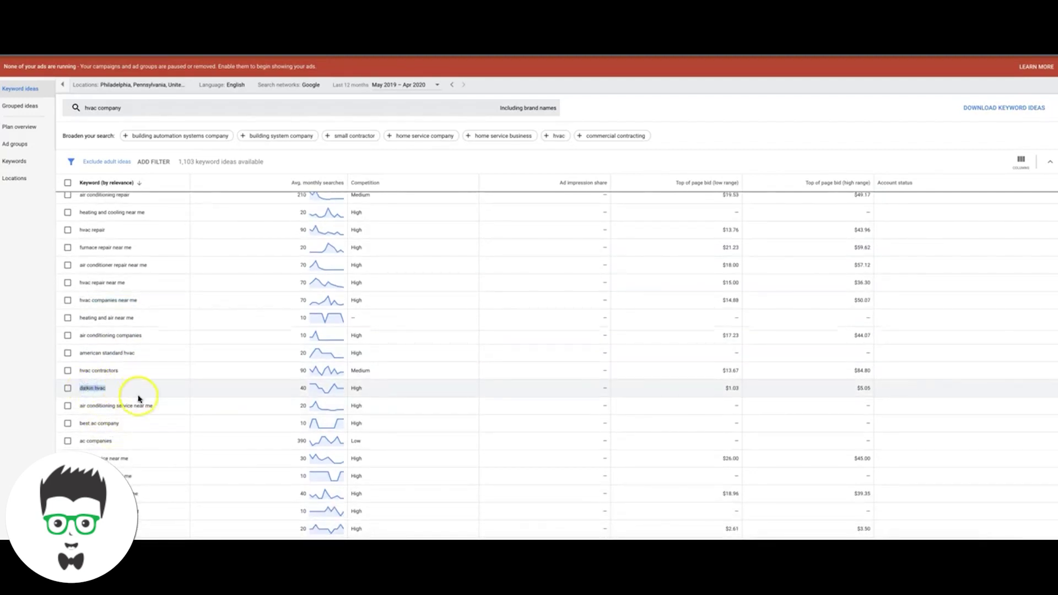
scroll(138, 373, down, 3)
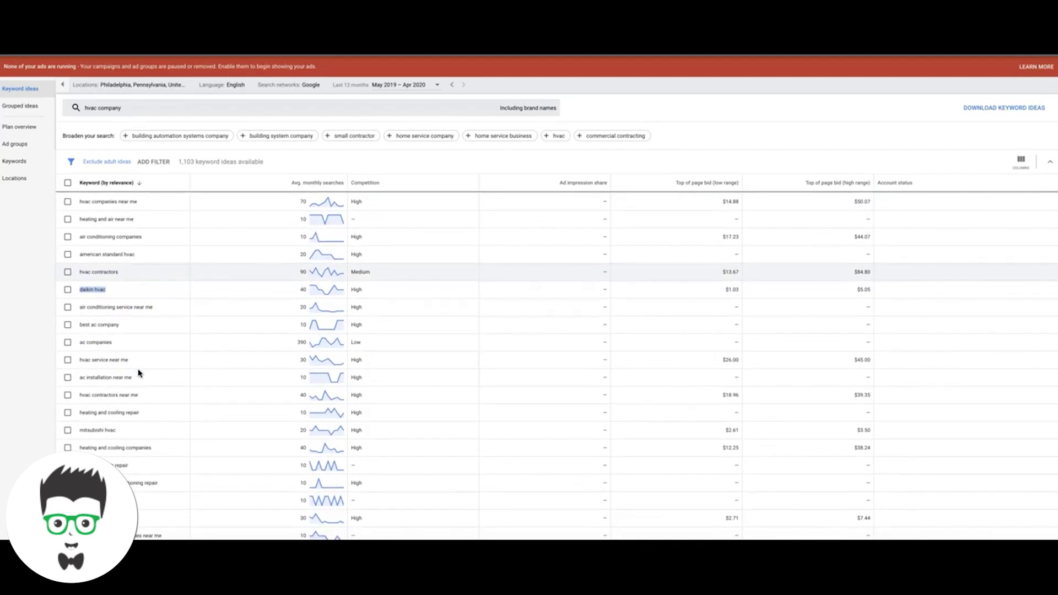
scroll(138, 373, down, 1)
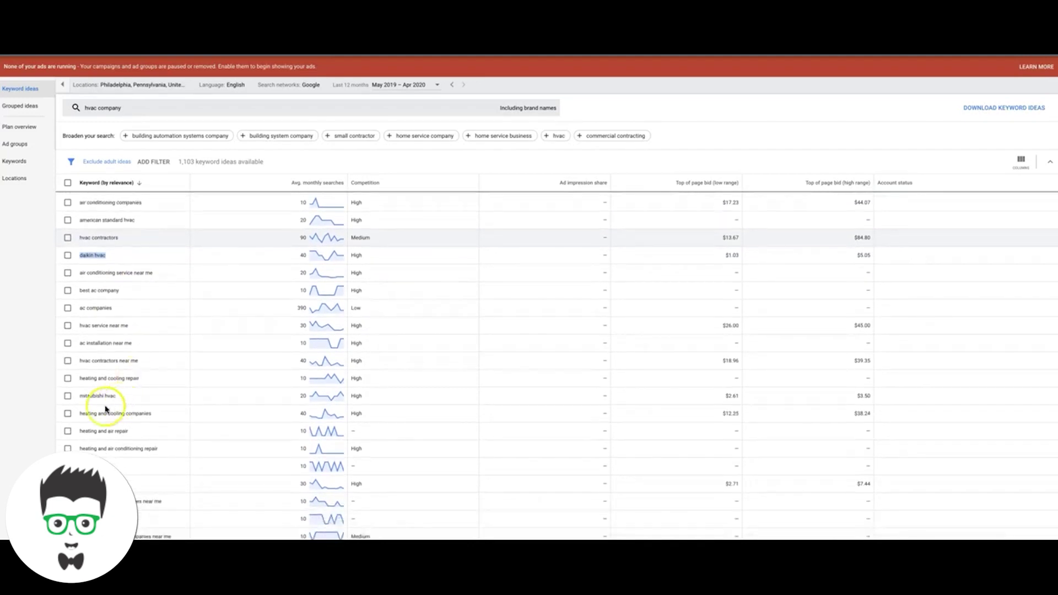
click(101, 396)
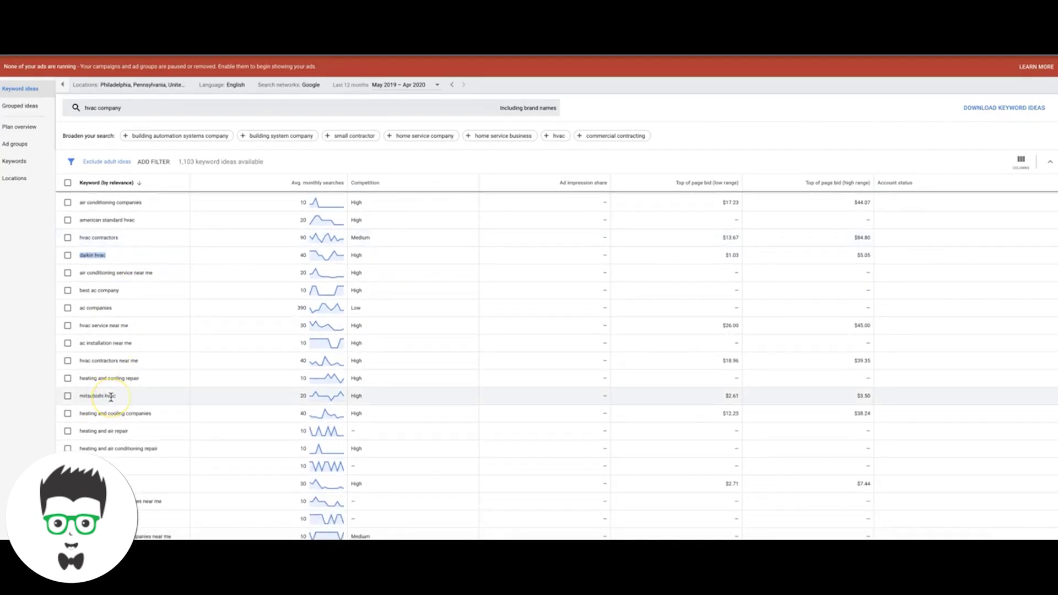
scroll(121, 403, down, 2)
click(143, 416)
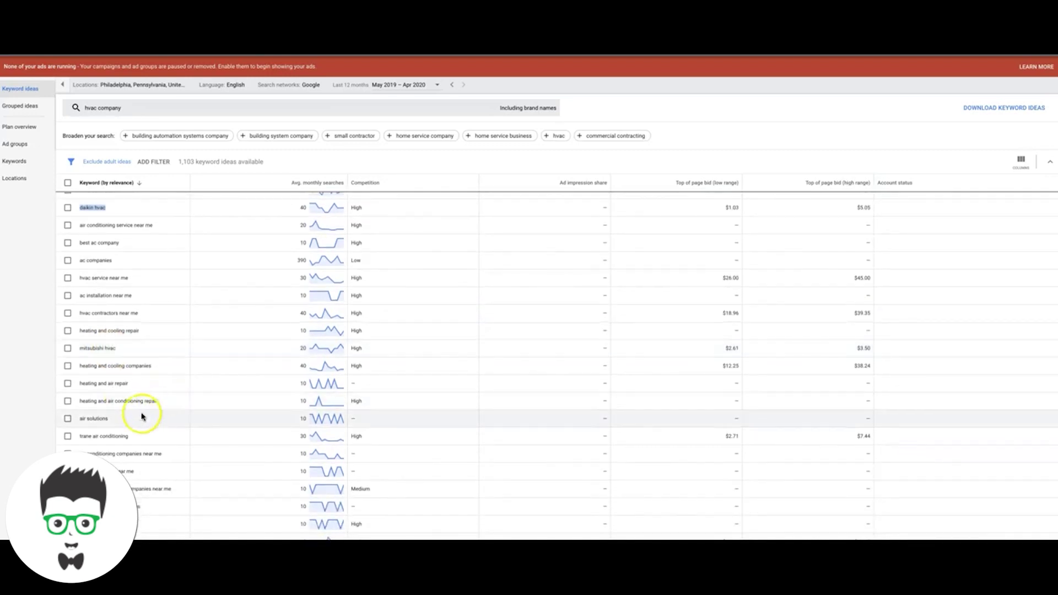
scroll(122, 414, down, 1)
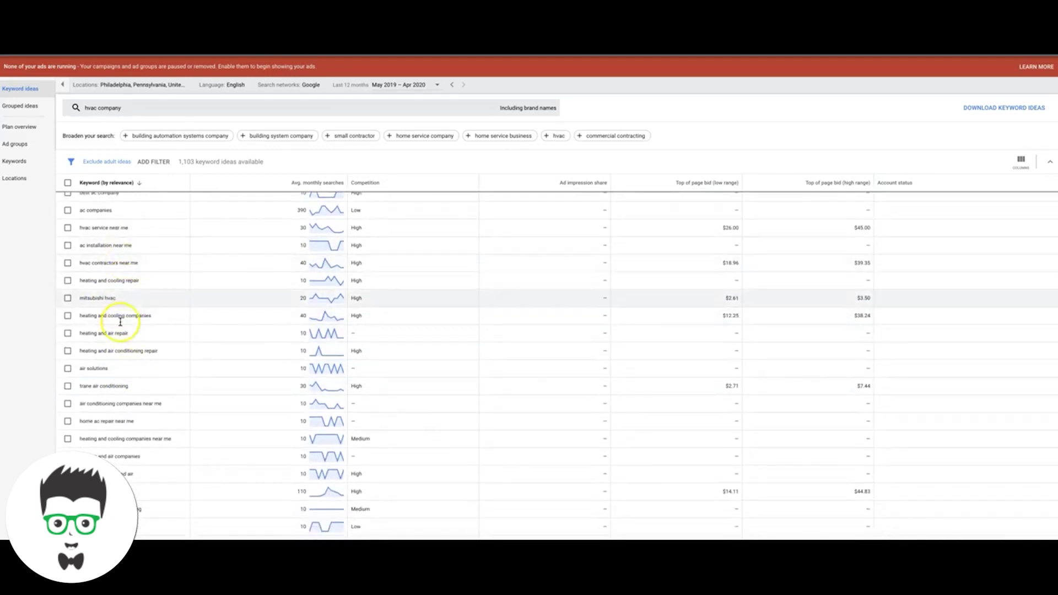
scroll(120, 384, down, 2)
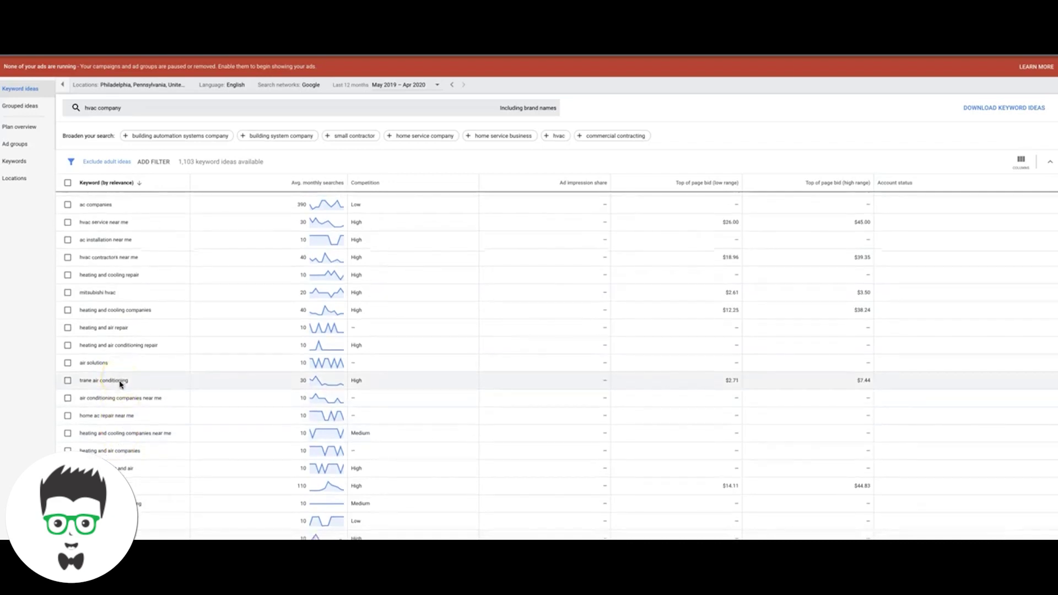
scroll(120, 384, down, 3)
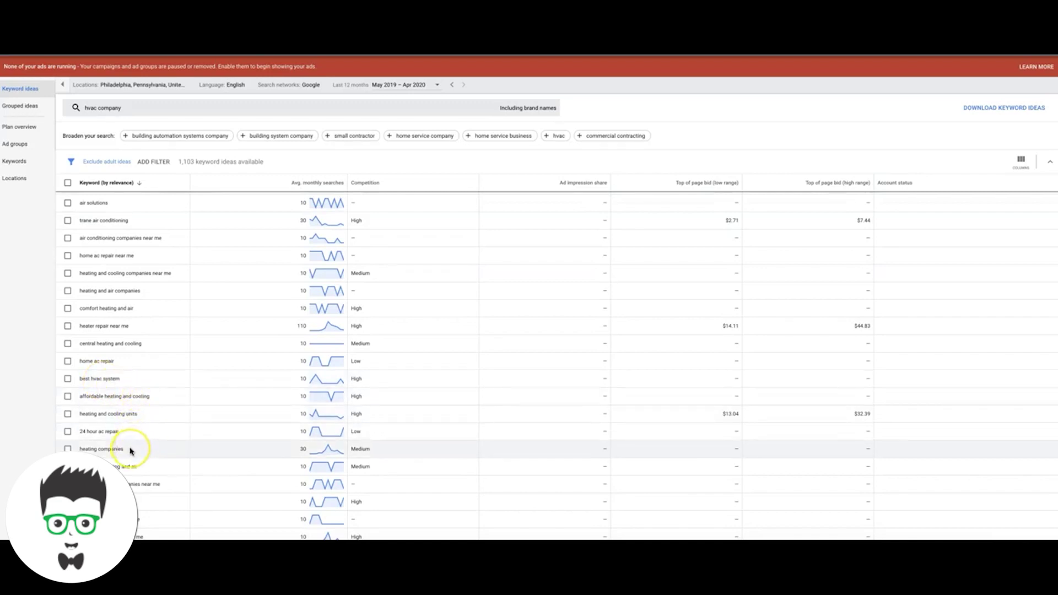
scroll(131, 451, down, 3)
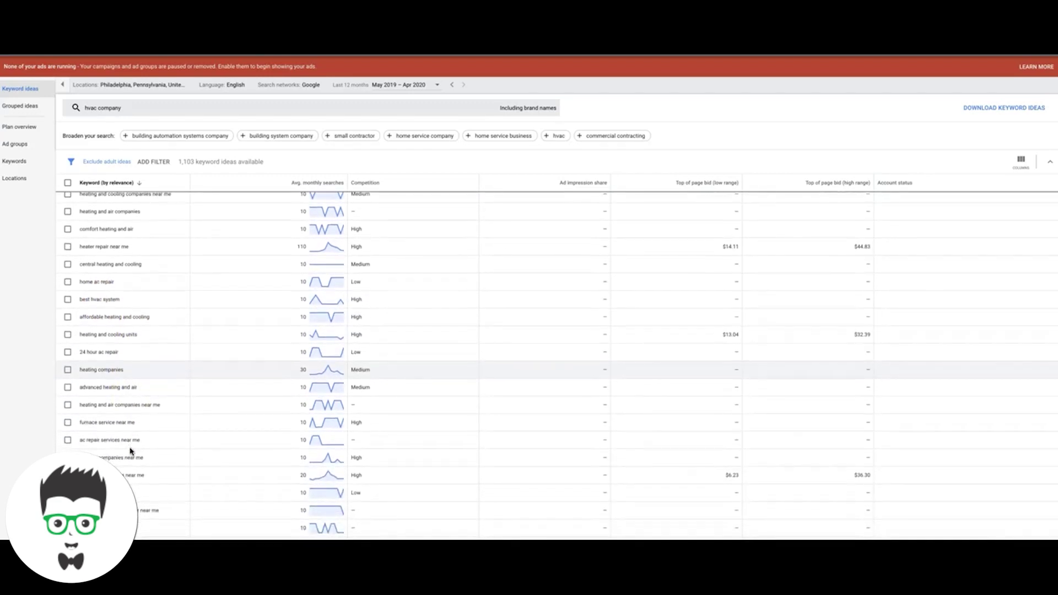
scroll(132, 450, down, 4)
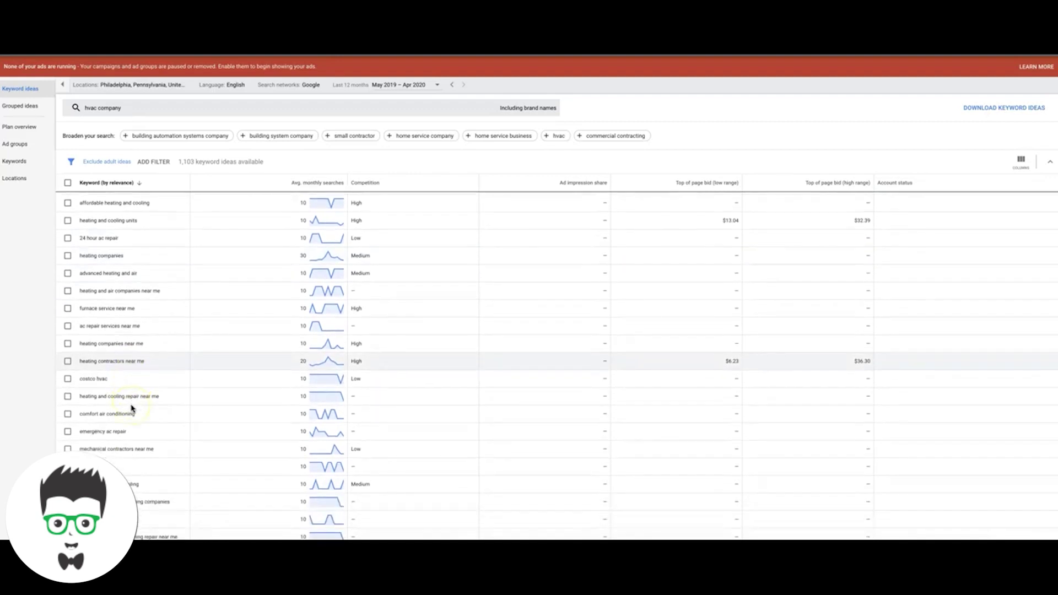
scroll(132, 408, down, 5)
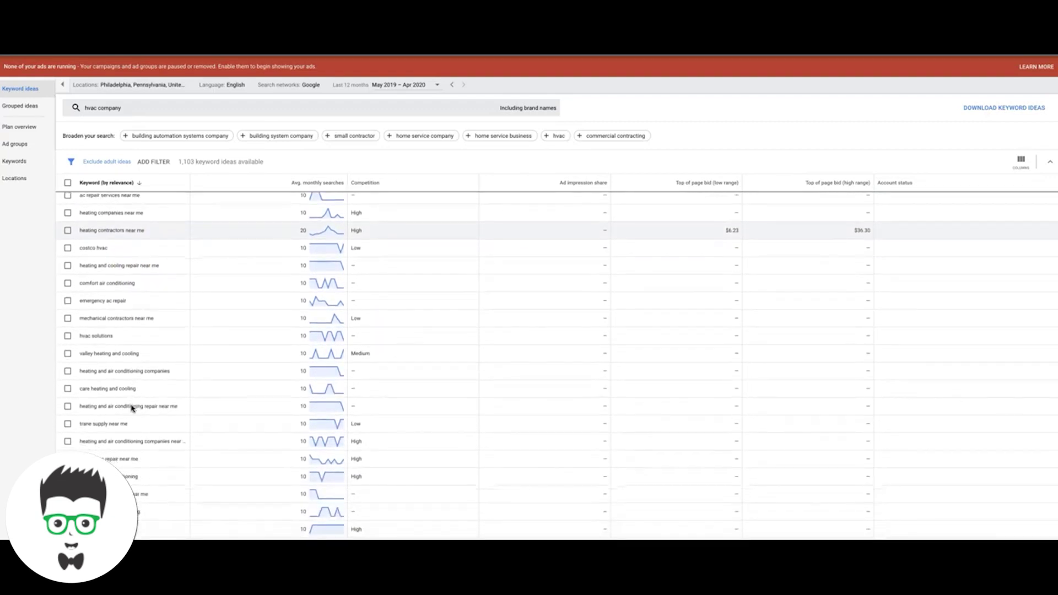
scroll(131, 408, down, 2)
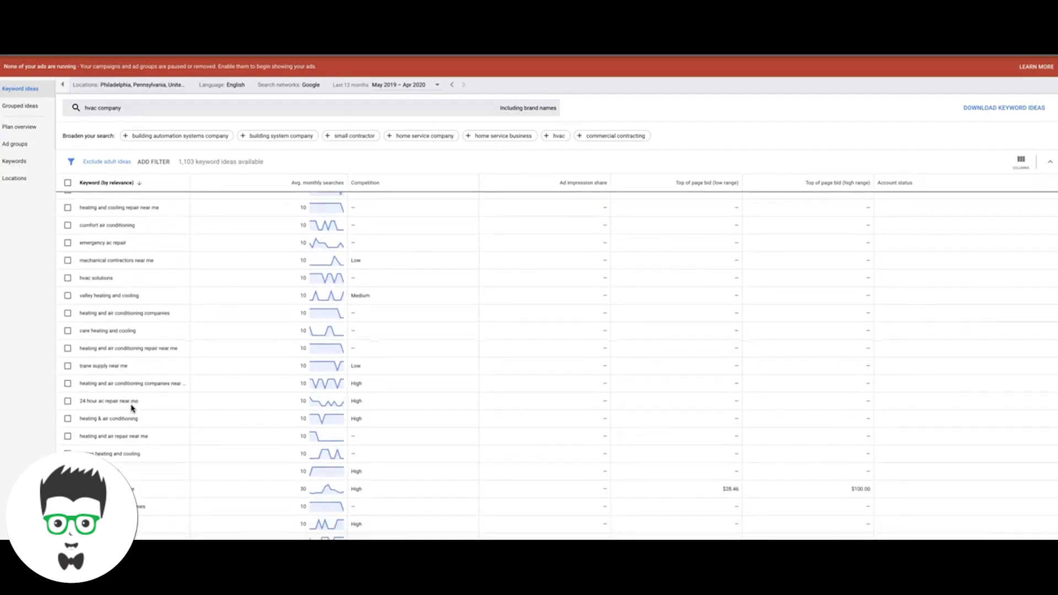
scroll(131, 408, down, 3)
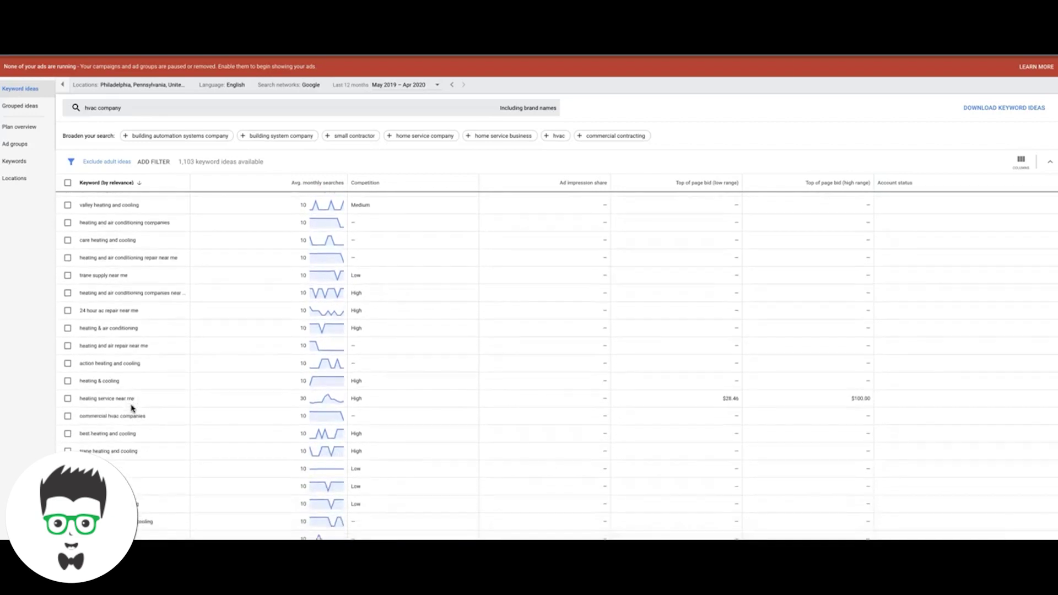
scroll(131, 408, down, 4)
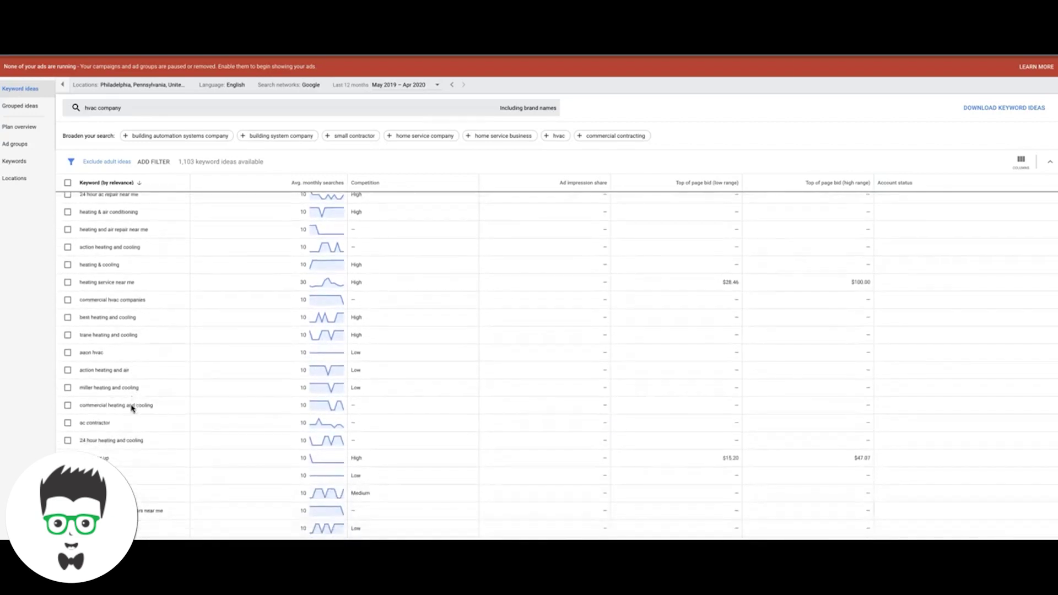
scroll(131, 408, up, 10)
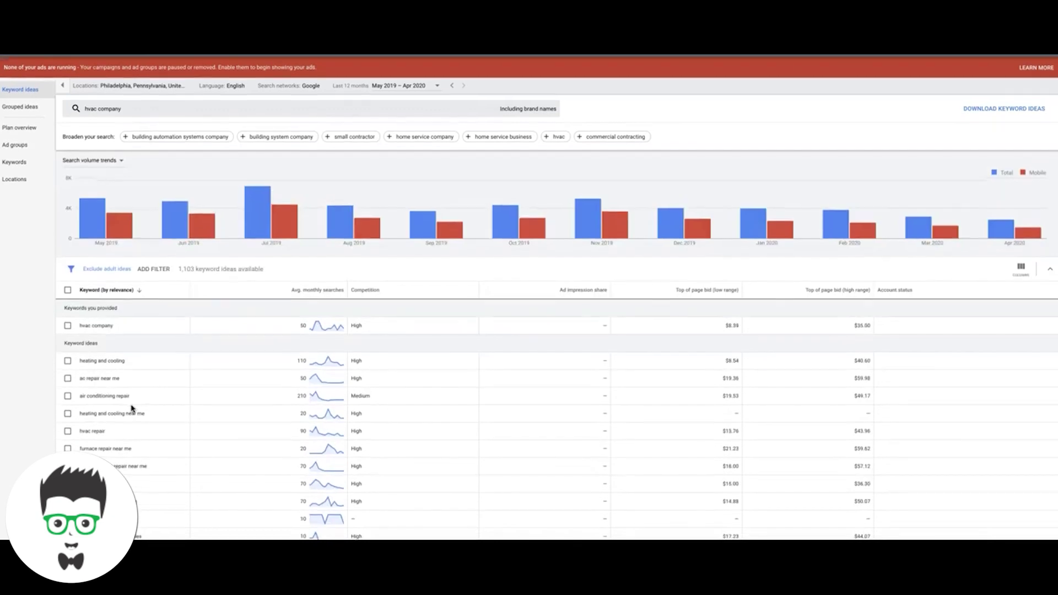
Step: Filter the keyword ideas to 'Keyword text contains companies'
click(150, 271)
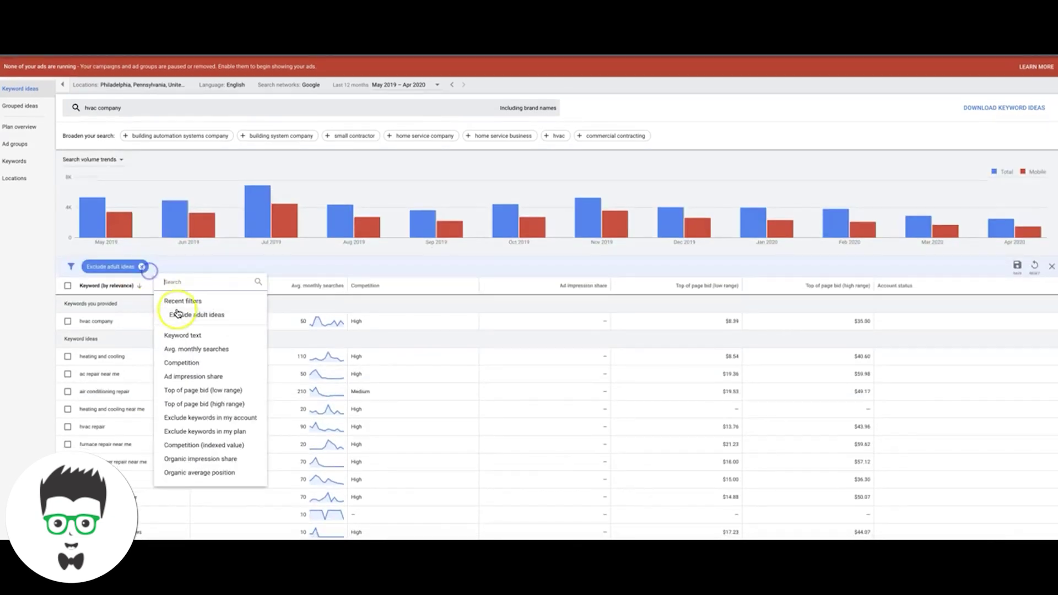
click(184, 333)
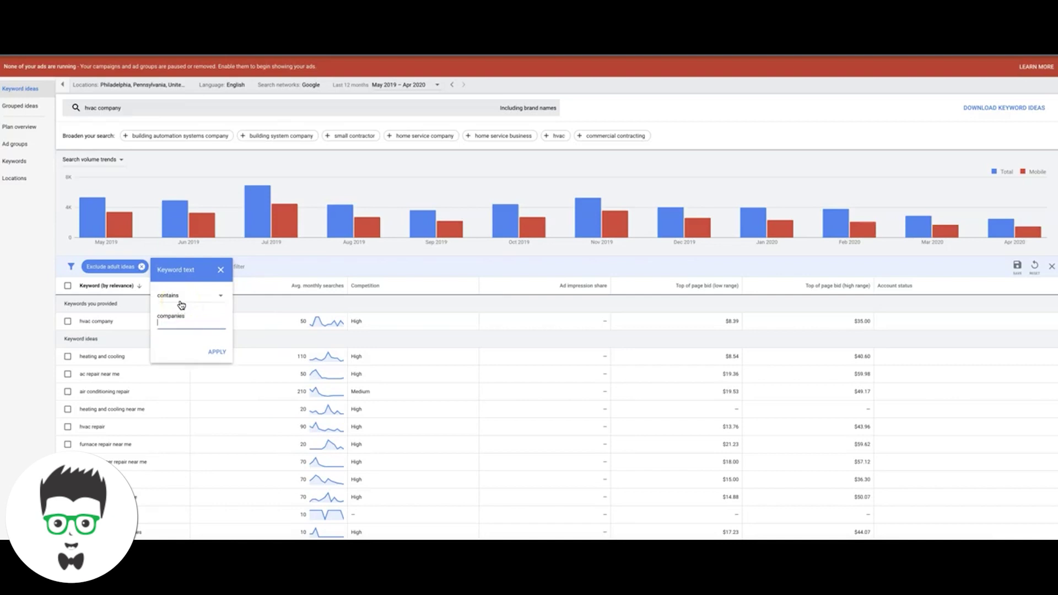
text(companies)
click(216, 349)
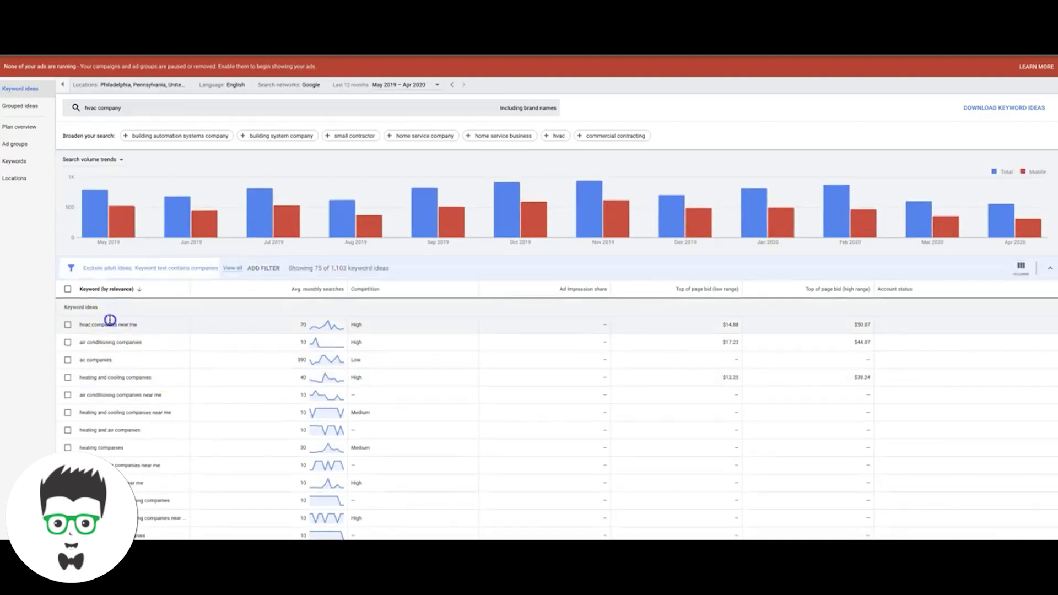
Step: Add 'hvac companies near me' and 'local hvac companies' to the wrapper list
triple_click(109, 321)
key(ctrl+c)
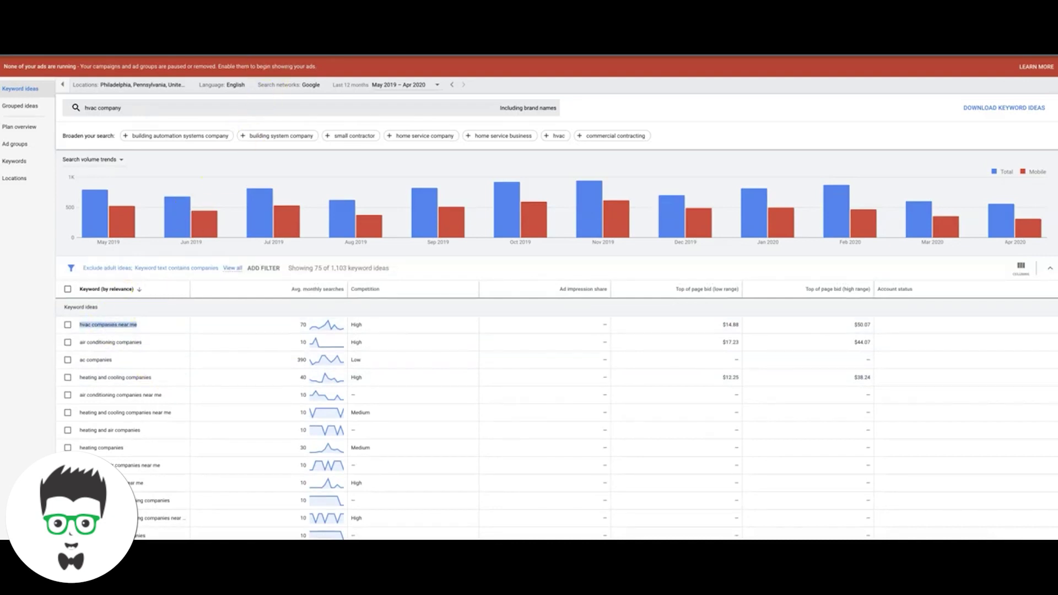
key(alt+Tab)
key(ctrl+v)
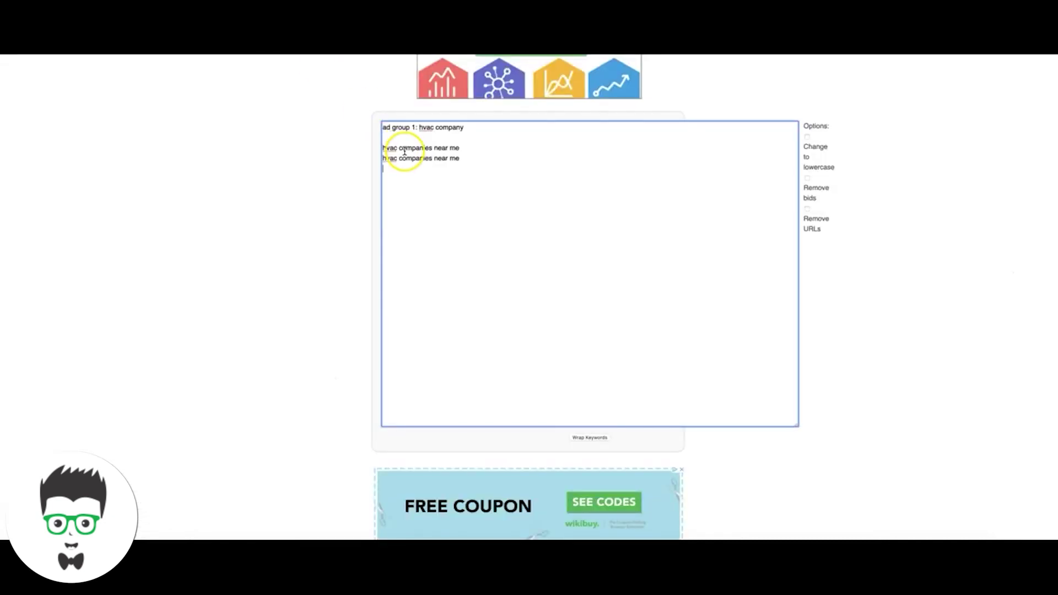
key(alt+Tab)
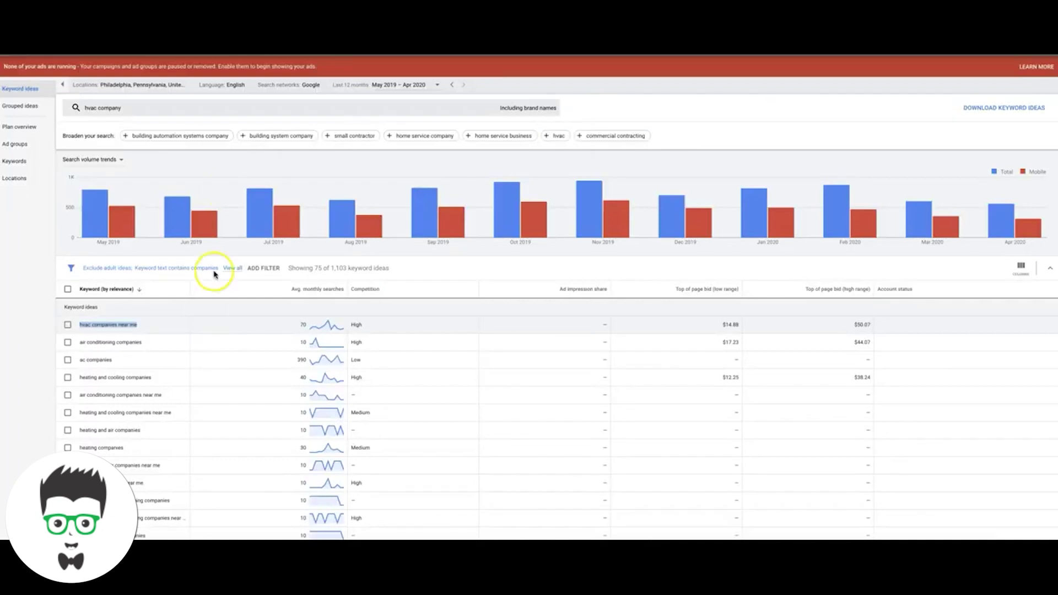
scroll(202, 357, down, 3)
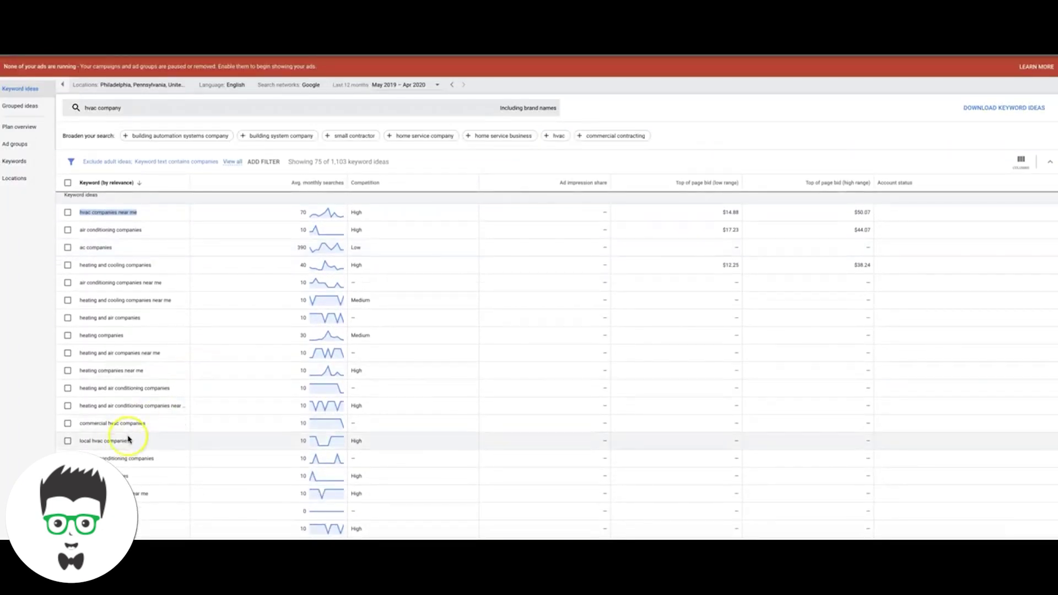
double_click(112, 440)
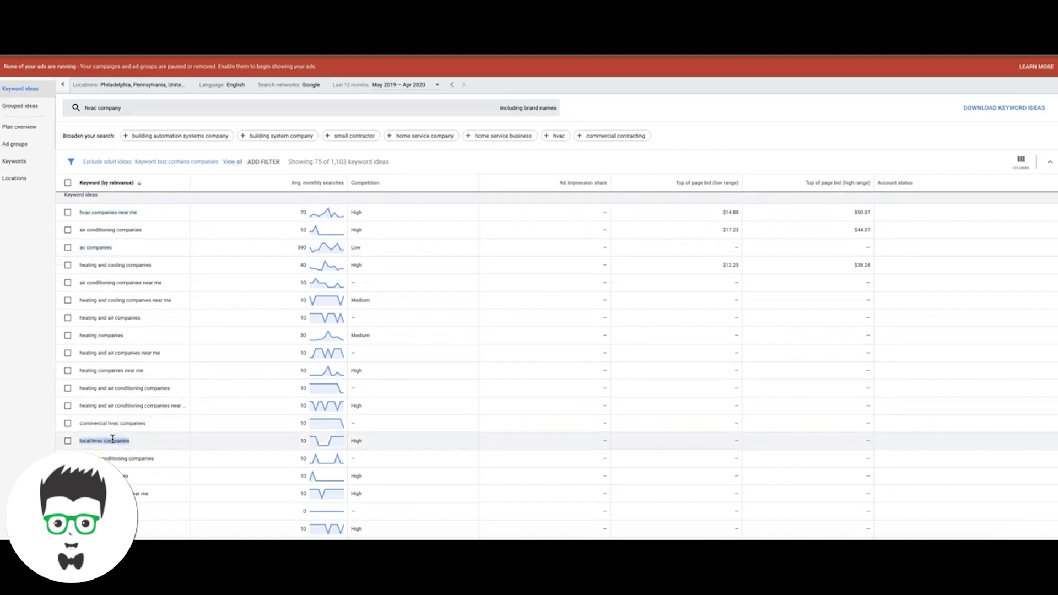
key(alt+Tab)
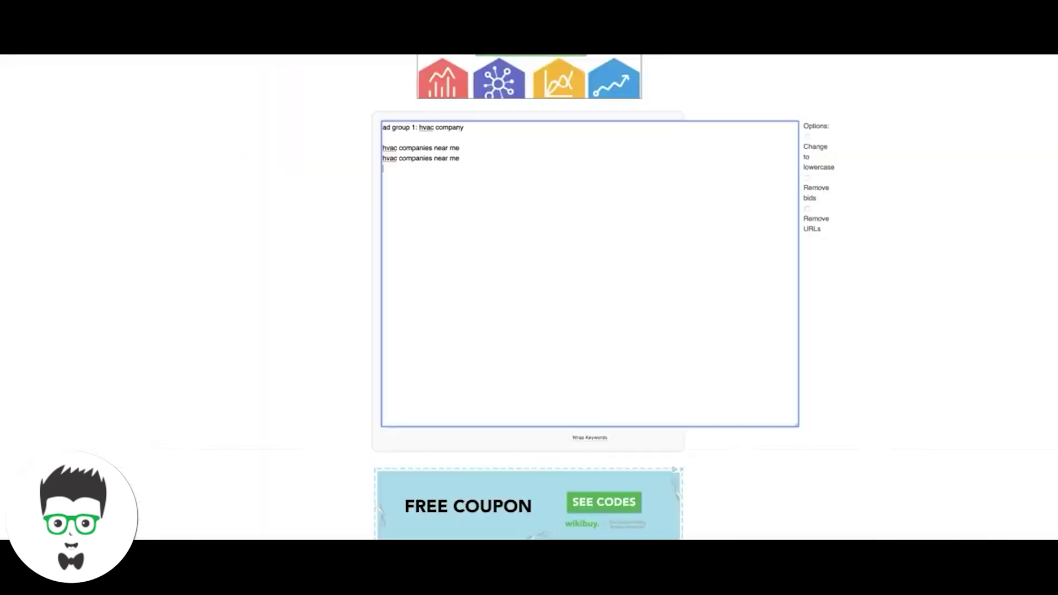
text(local hvac companies)
key(Return)
key(alt+Tab)
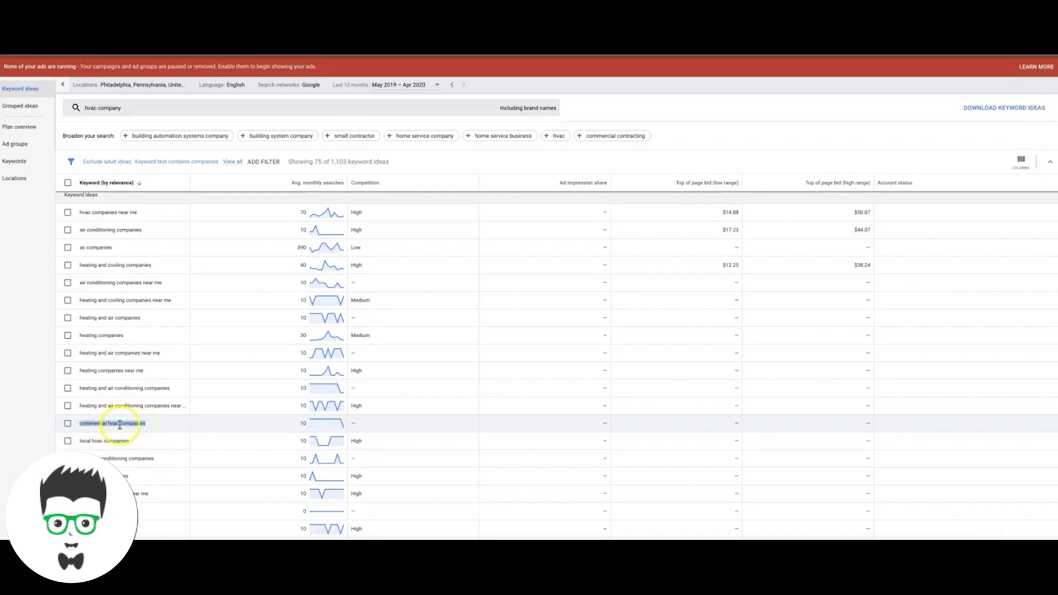
click(121, 425)
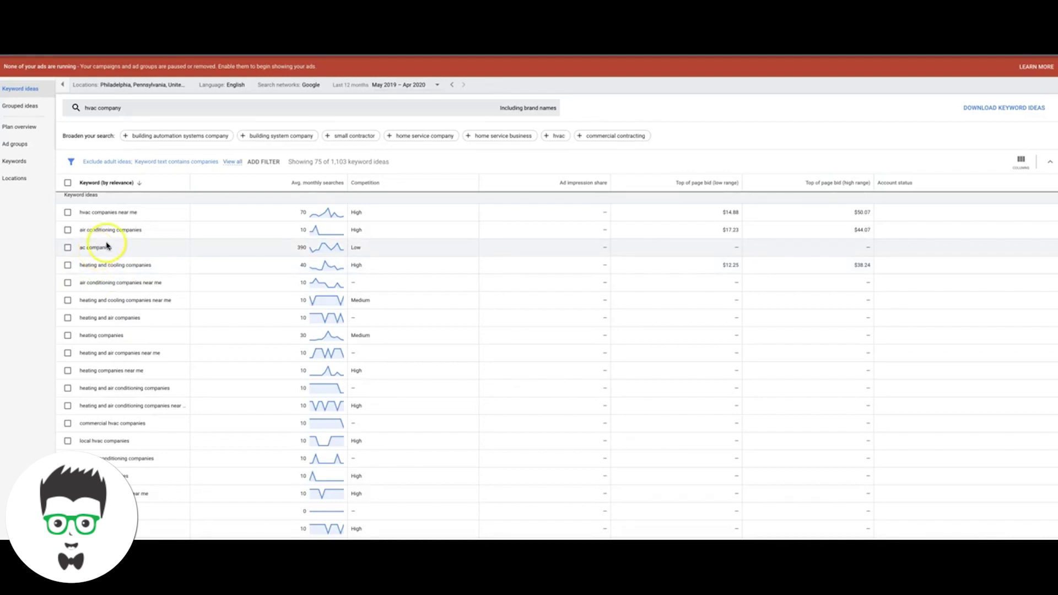
Step: Add 'best hvac companies near me' from the filtered ideas to the wrapper list
scroll(131, 374, down, 2)
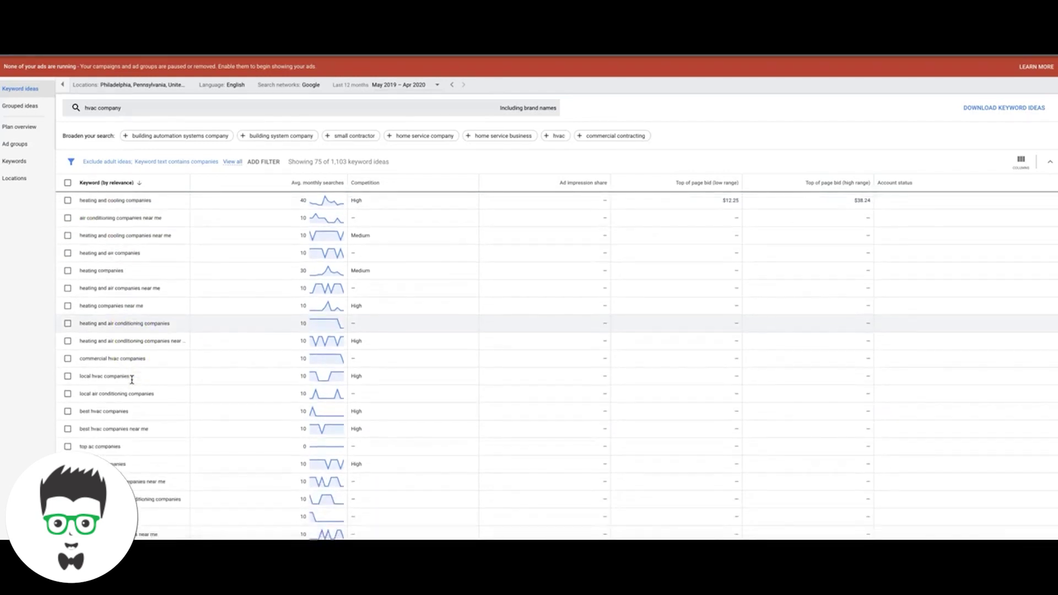
scroll(146, 378, down, 1)
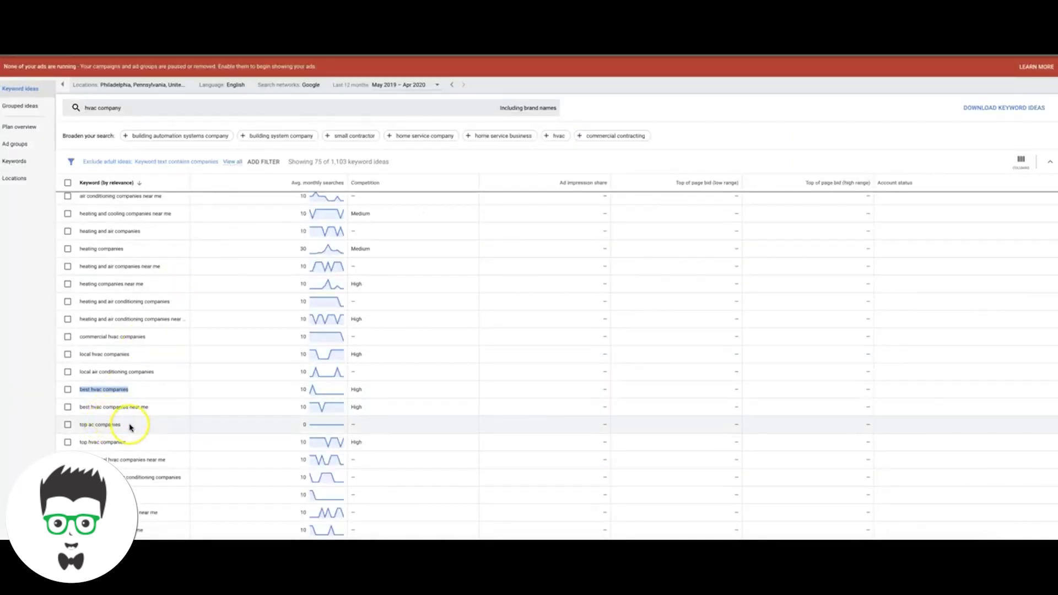
scroll(115, 413, down, 1)
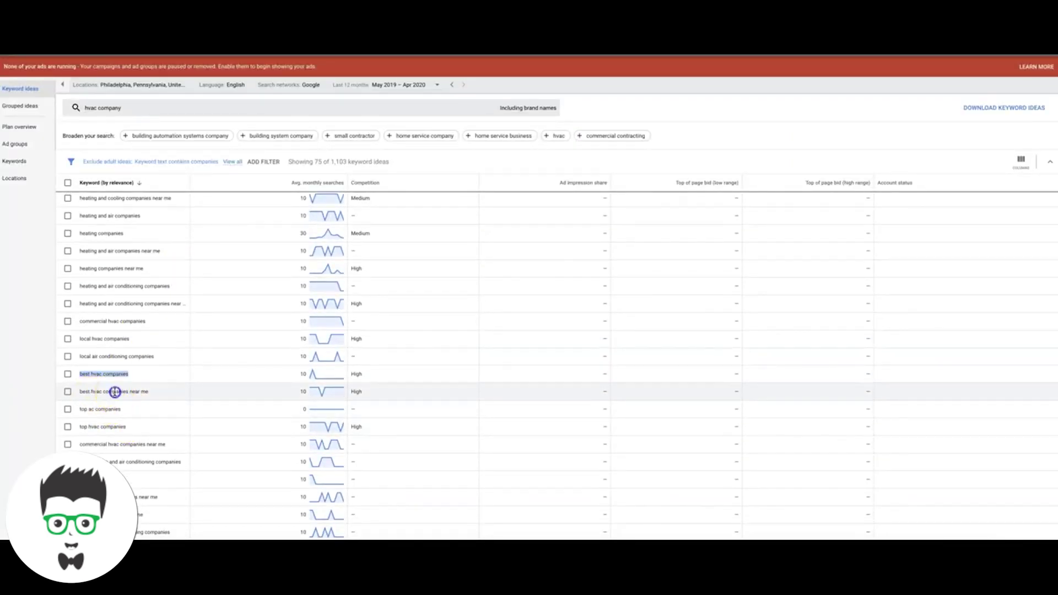
triple_click(115, 391)
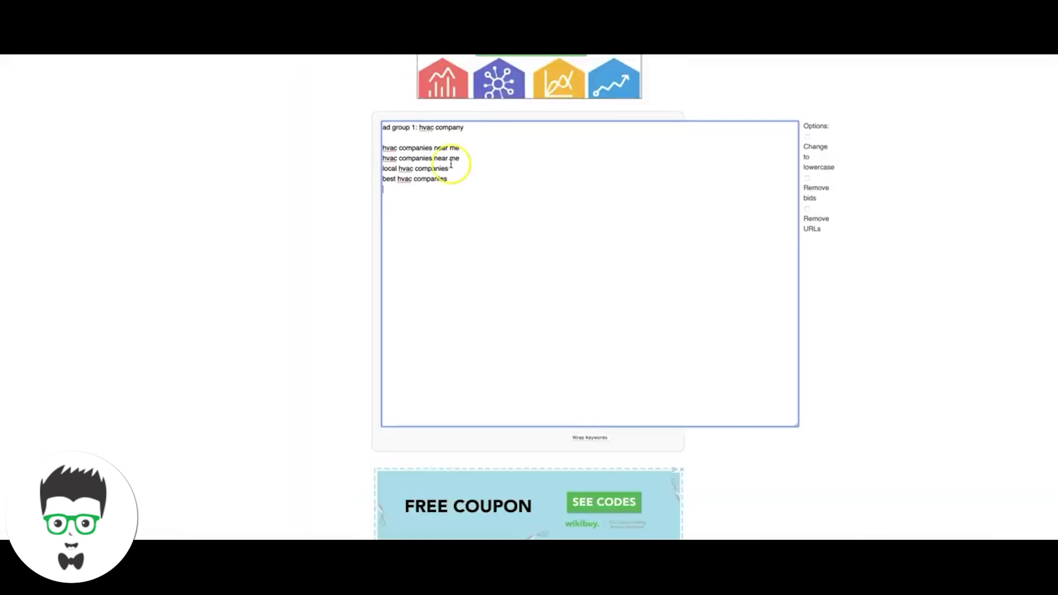
text(best hvac companies near me)
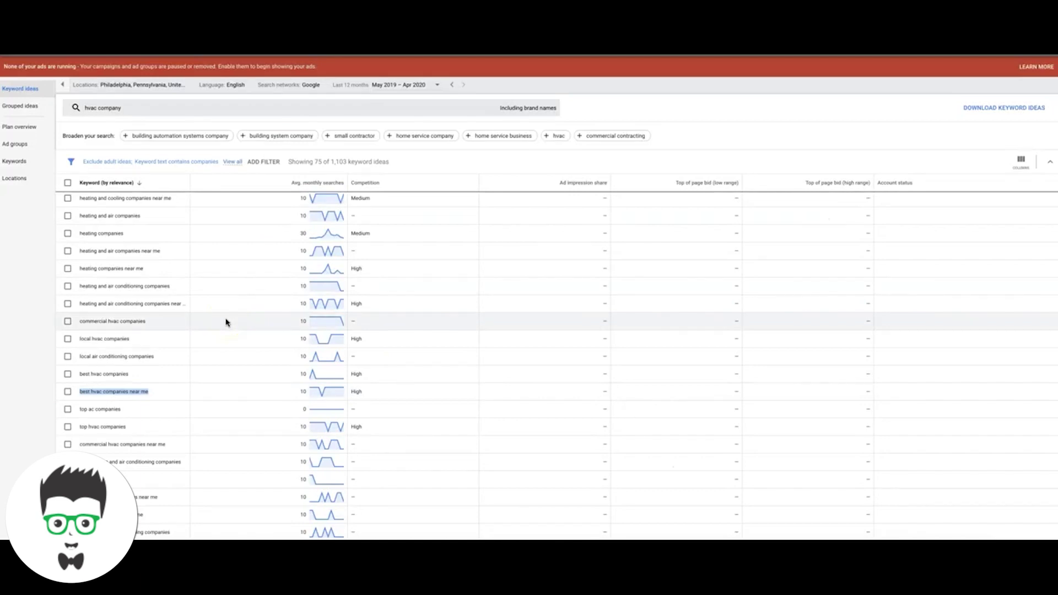
Step: Add 'top hvac companies' on a new line in the wrapper list
scroll(161, 350, down, 2)
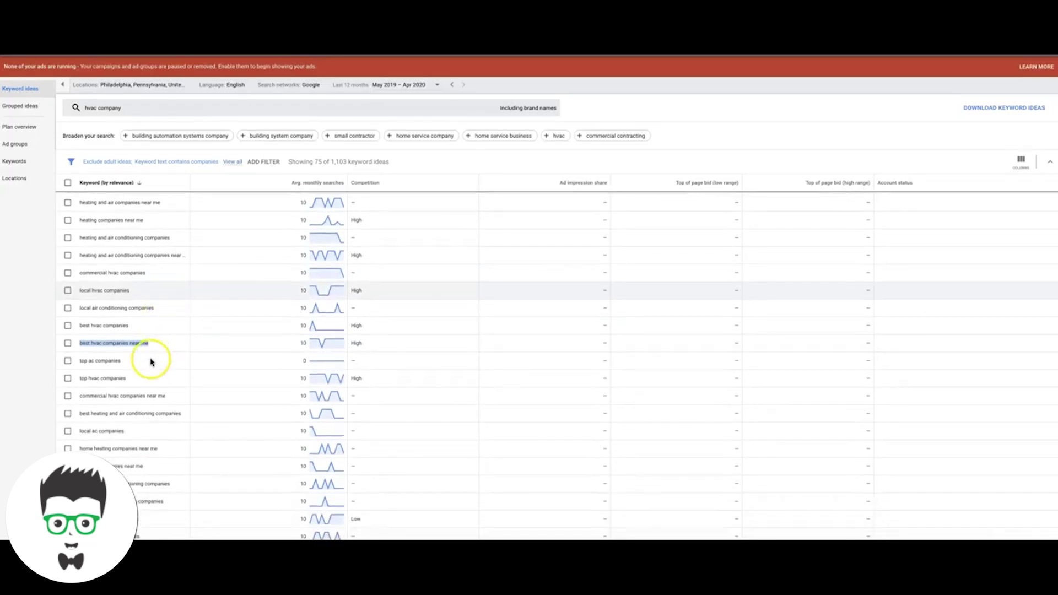
click(111, 378)
double_click(110, 378)
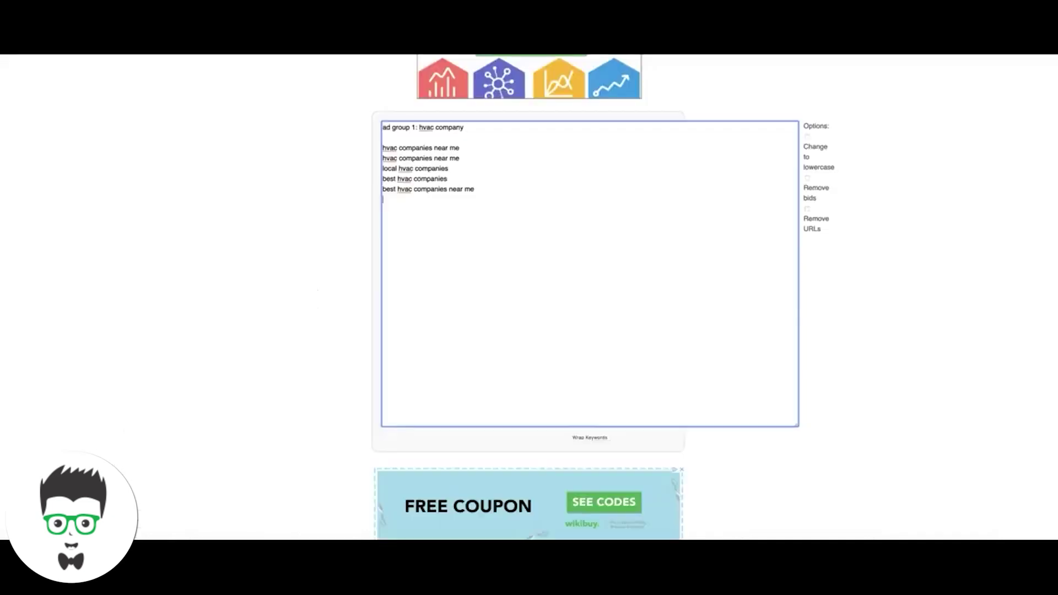
click(403, 204)
text(top hvac companies)
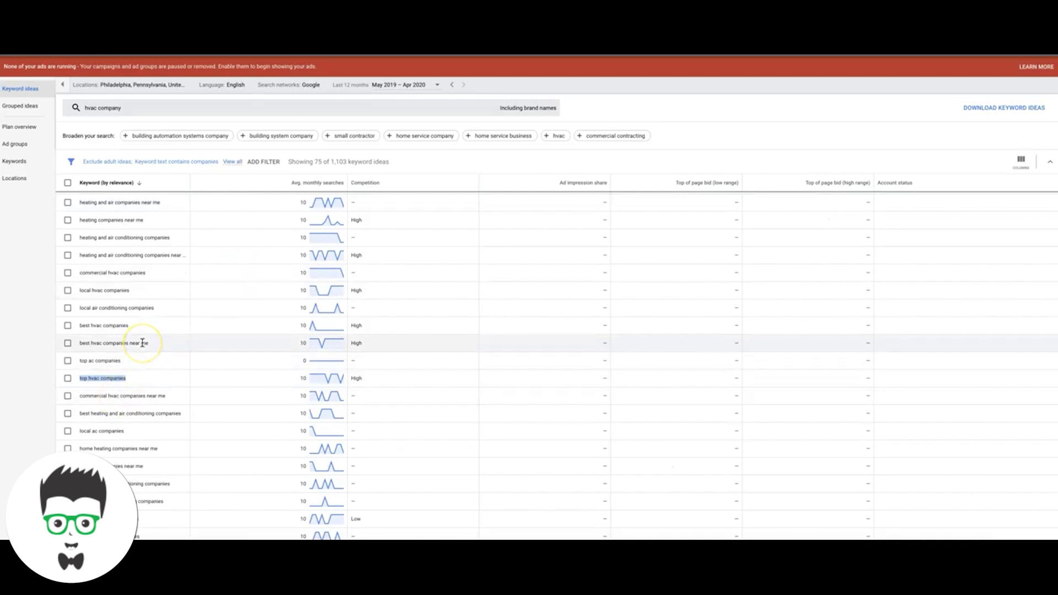
scroll(143, 343, down, 3)
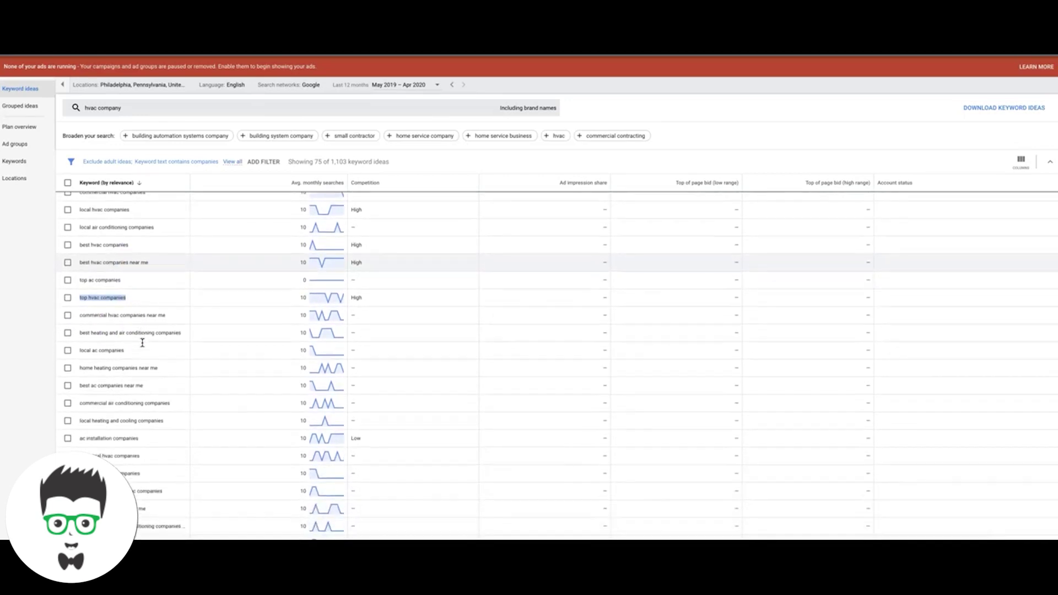
click(91, 373)
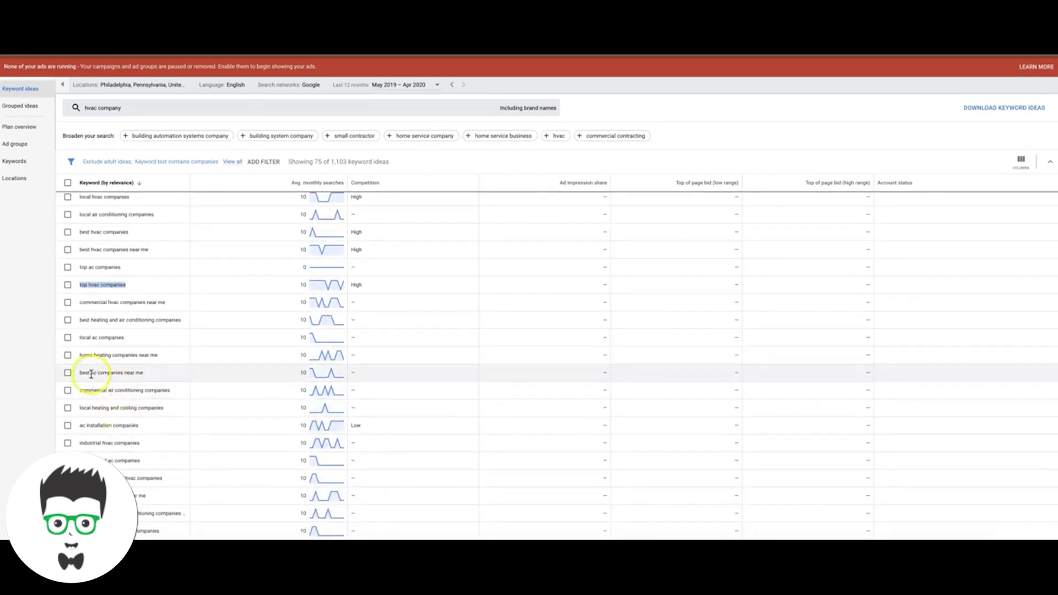
drag(144, 373, 80, 353)
click(118, 356)
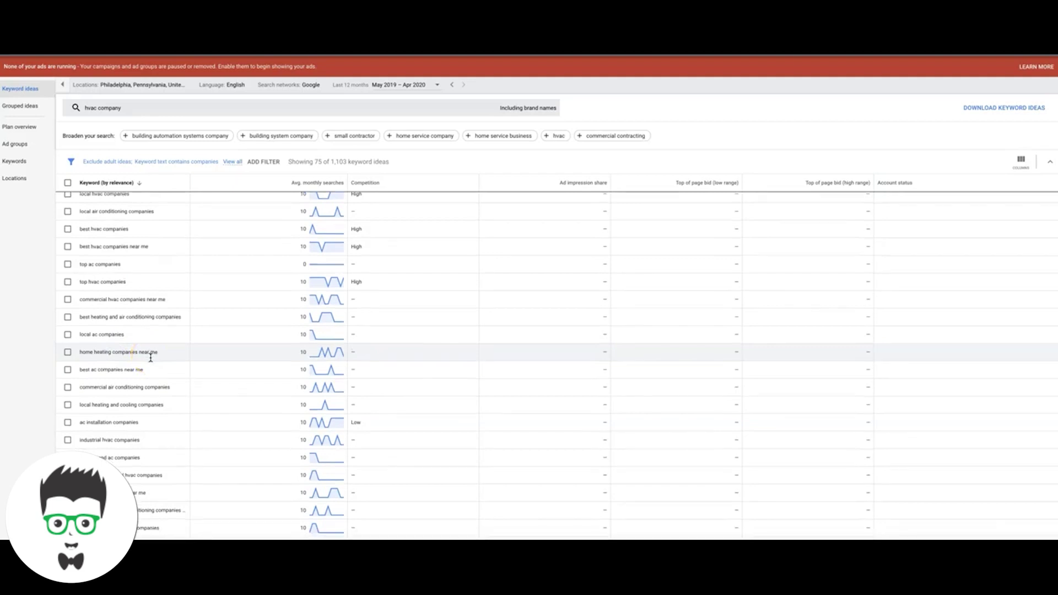
scroll(151, 357, down, 2)
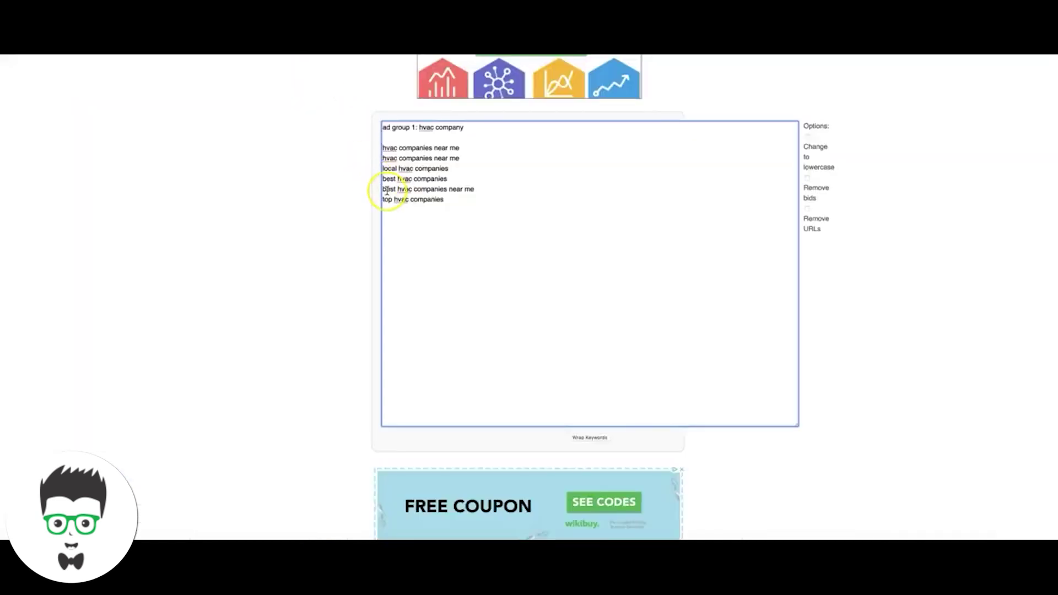
Step: Paste 'hvac repair companies', then add a copied ad group 1 heading retitled toward 'hvac philadelphia'
text(hvac repair companies)
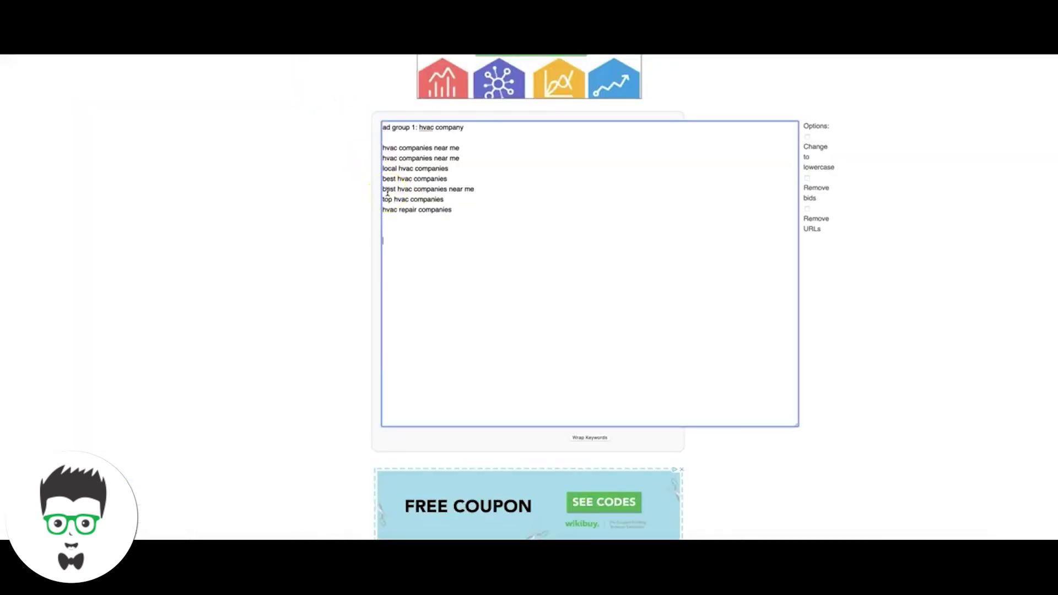
triple_click(424, 122)
key(ctrl+c)
click(396, 238)
key(Return)
key(Return)
key(ctrl+v)
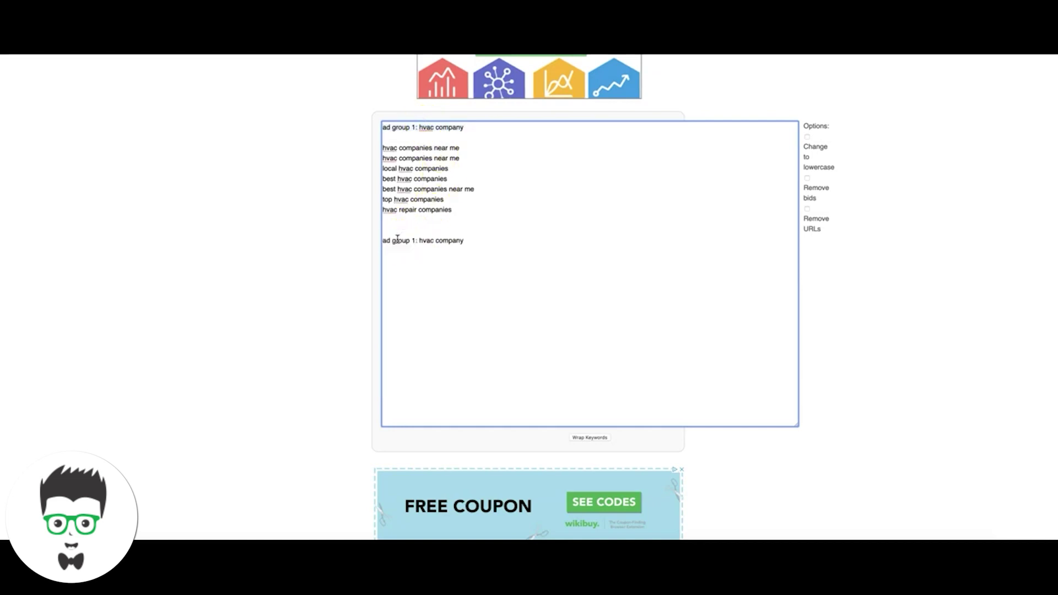
drag(464, 241, 435, 241)
text(ph)
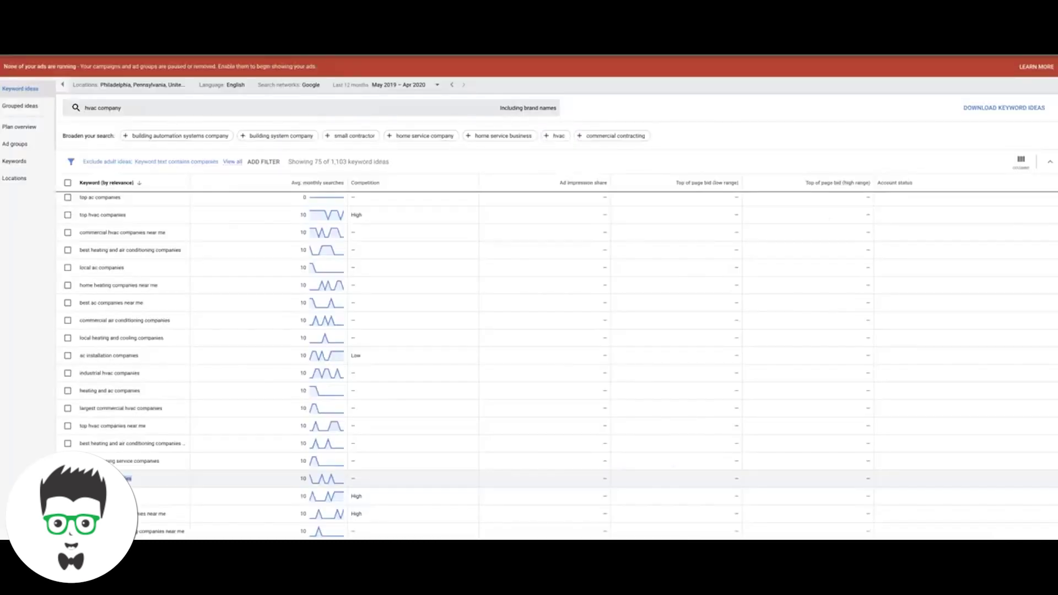
Step: Change the seed keyword to 'hvac philadelphia', fix the misspelling, and open the companies filter for editing
click(118, 105)
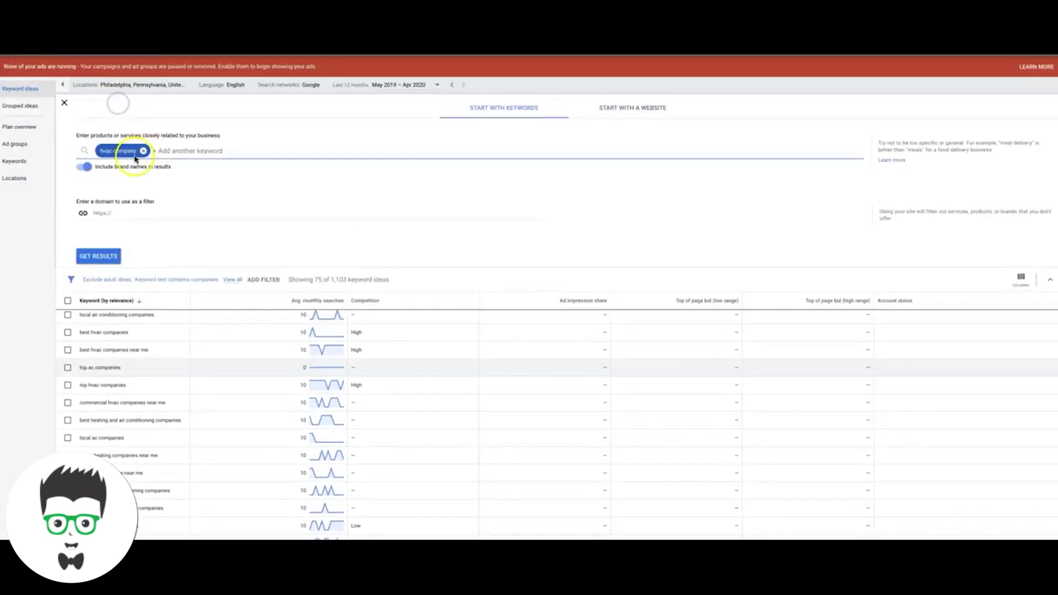
click(130, 150)
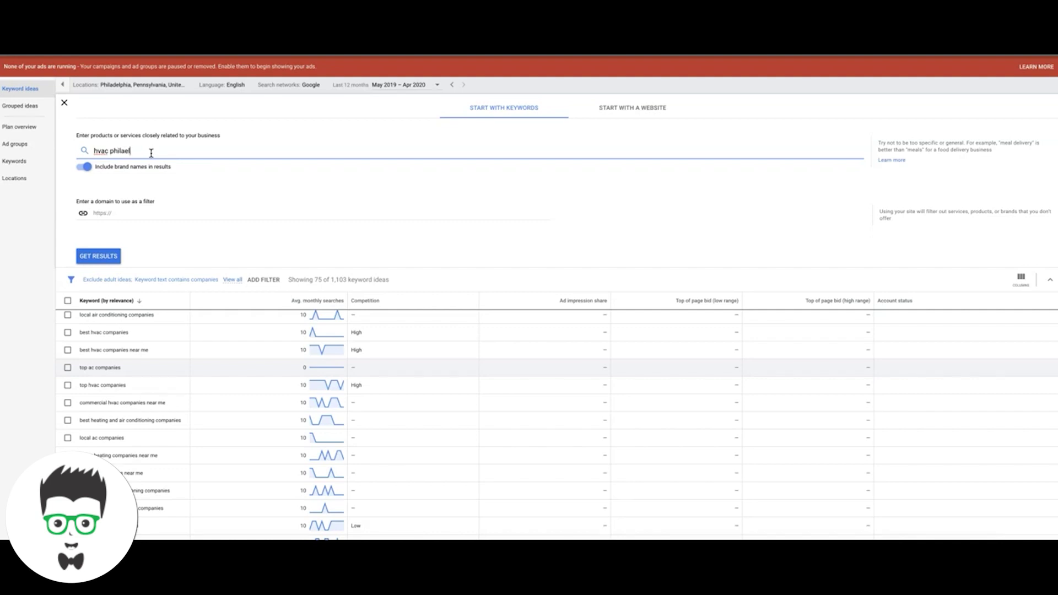
text(philaelphia)
key(Return)
key(Return)
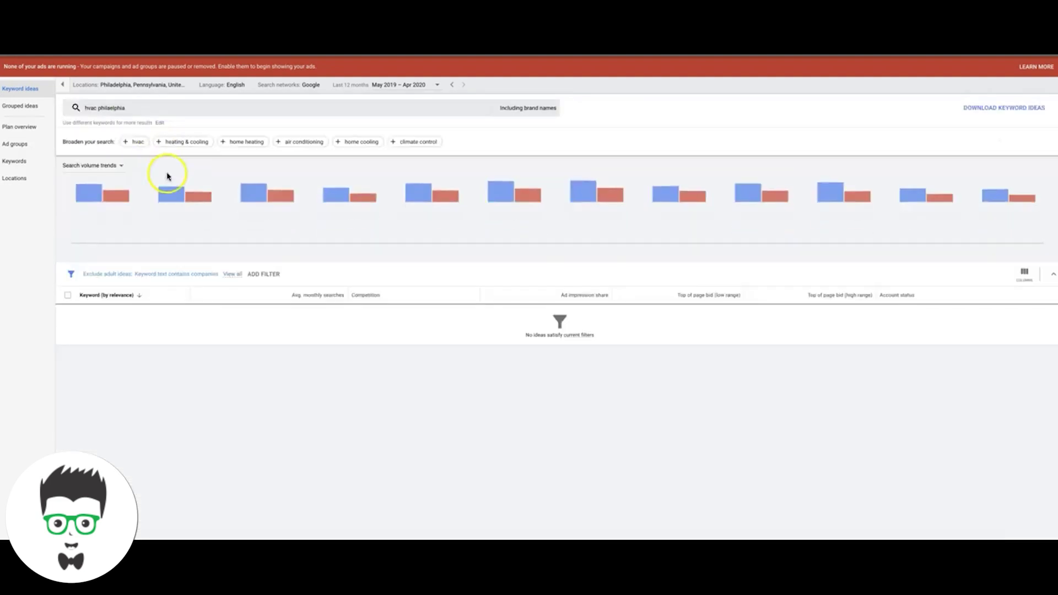
click(111, 108)
click(122, 151)
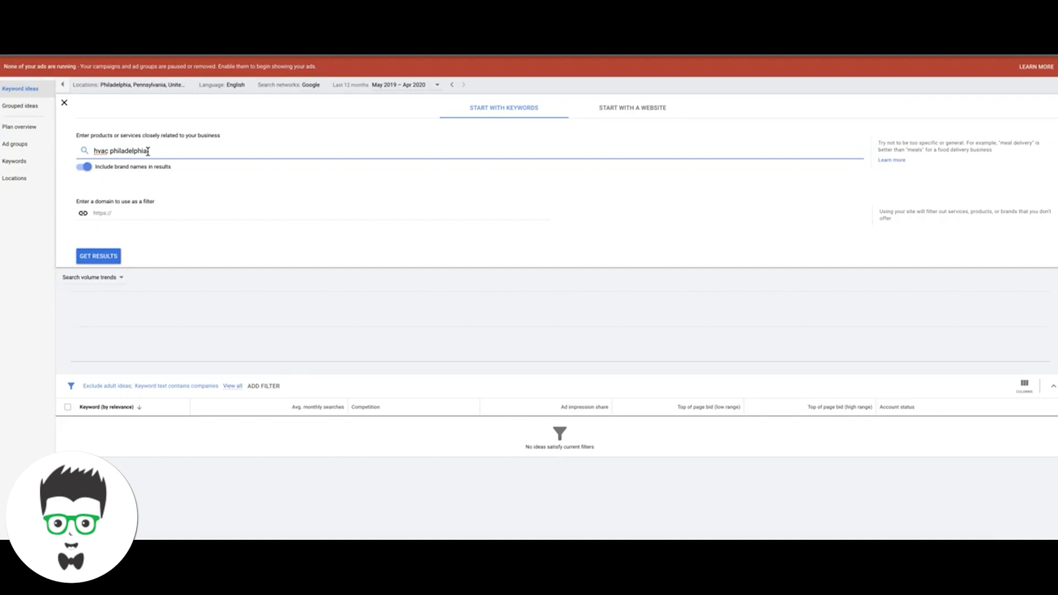
key(Return)
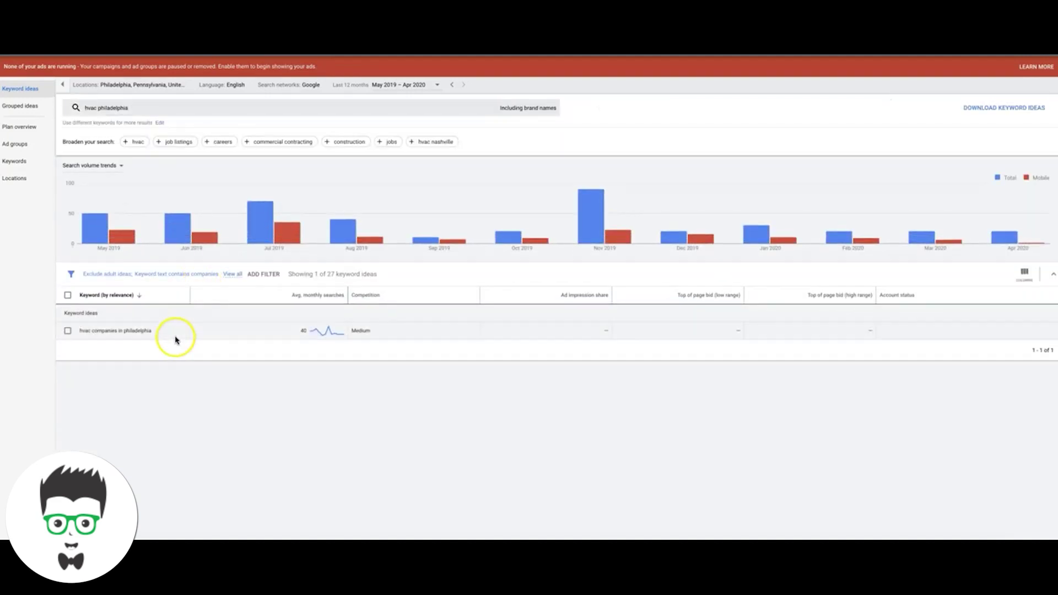
click(214, 280)
click(221, 279)
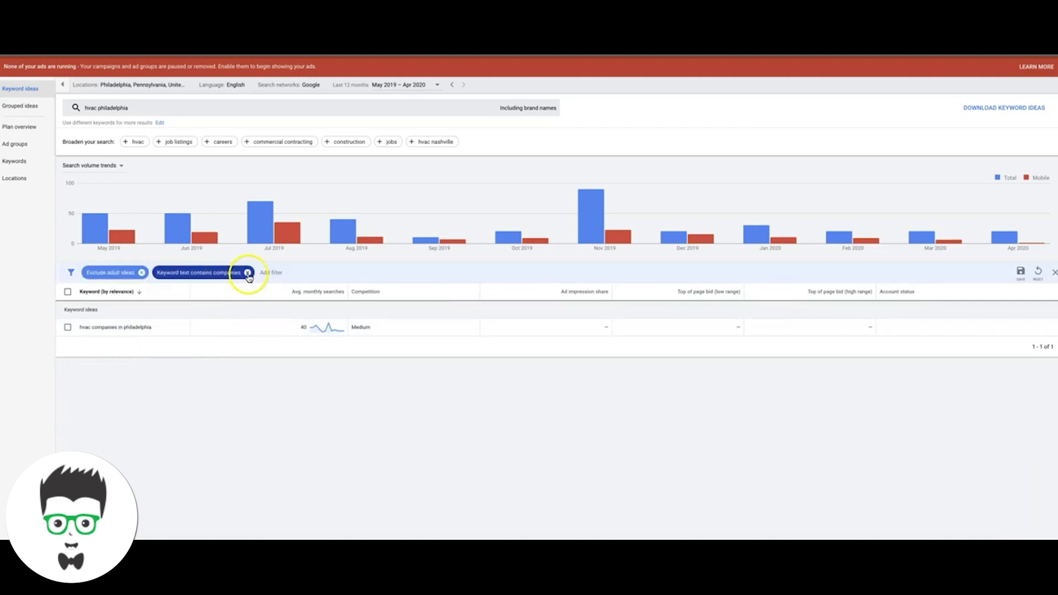
Step: Remove the 'companies' filter and paste 'hvac repair philadelphia' under the Philadelphia heading
click(247, 272)
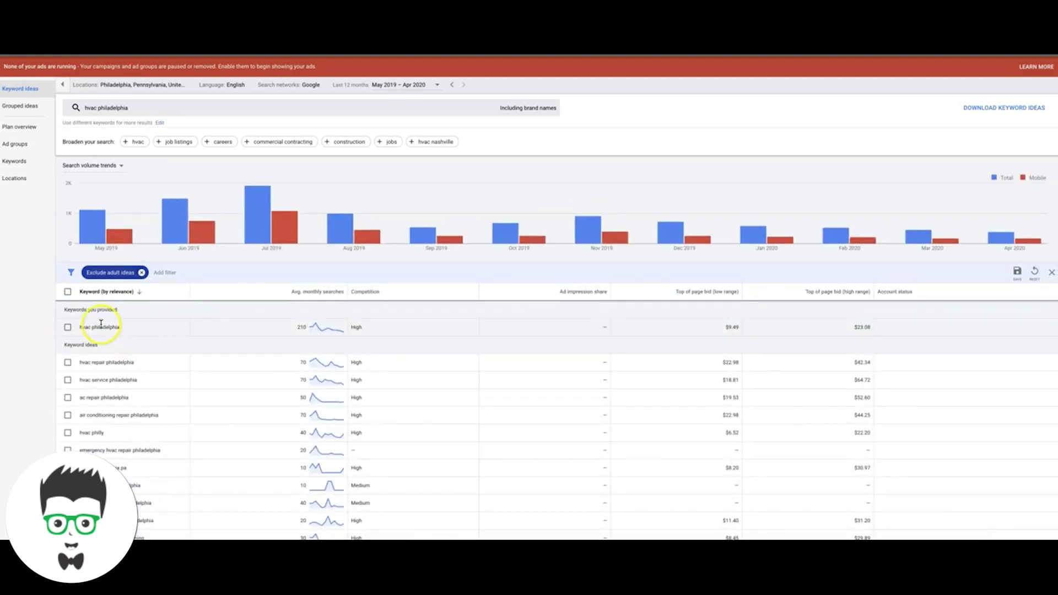
triple_click(110, 365)
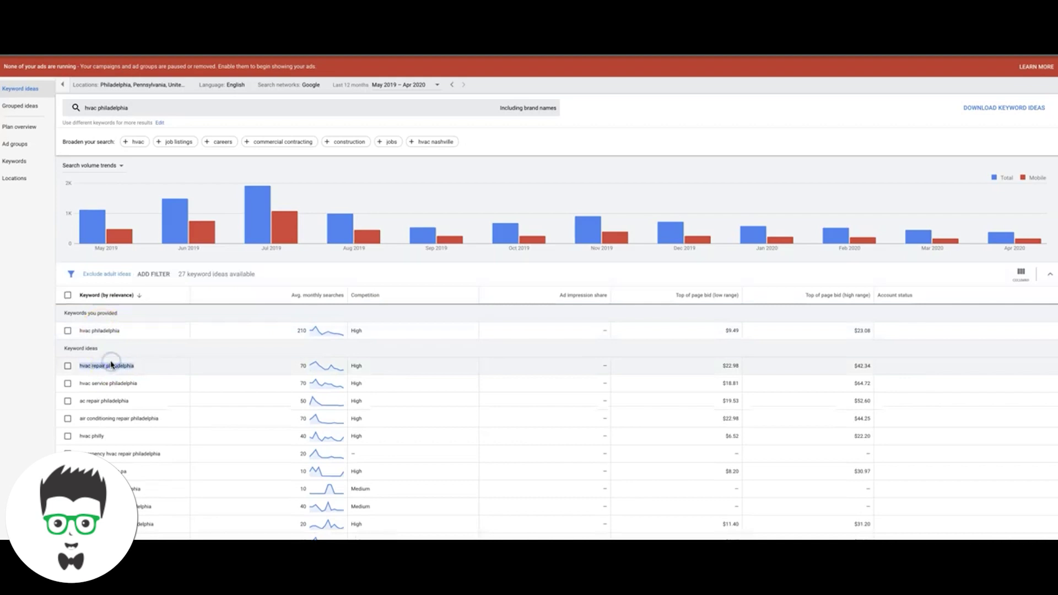
scroll(137, 366, down, 1)
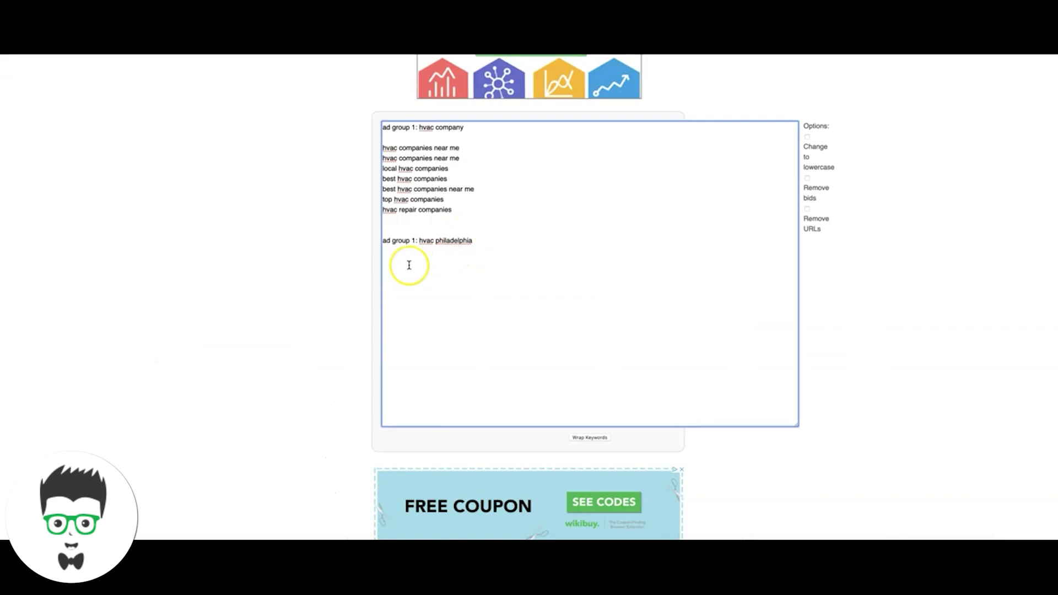
key(ctrl+v)
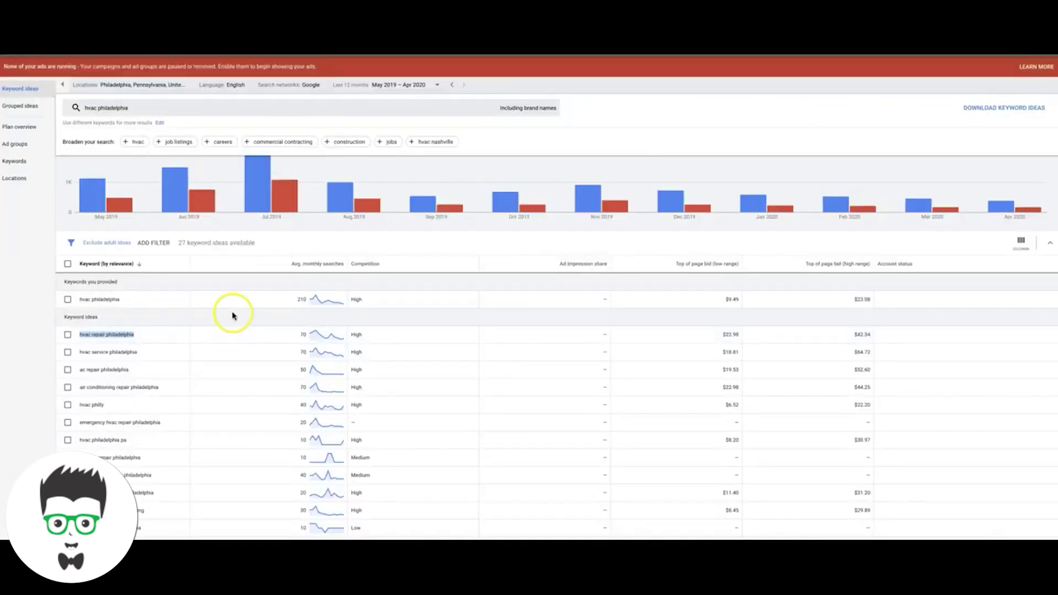
Step: Add 'hvac service philadelphia' to the next line of the wrapper list
triple_click(117, 336)
triple_click(105, 354)
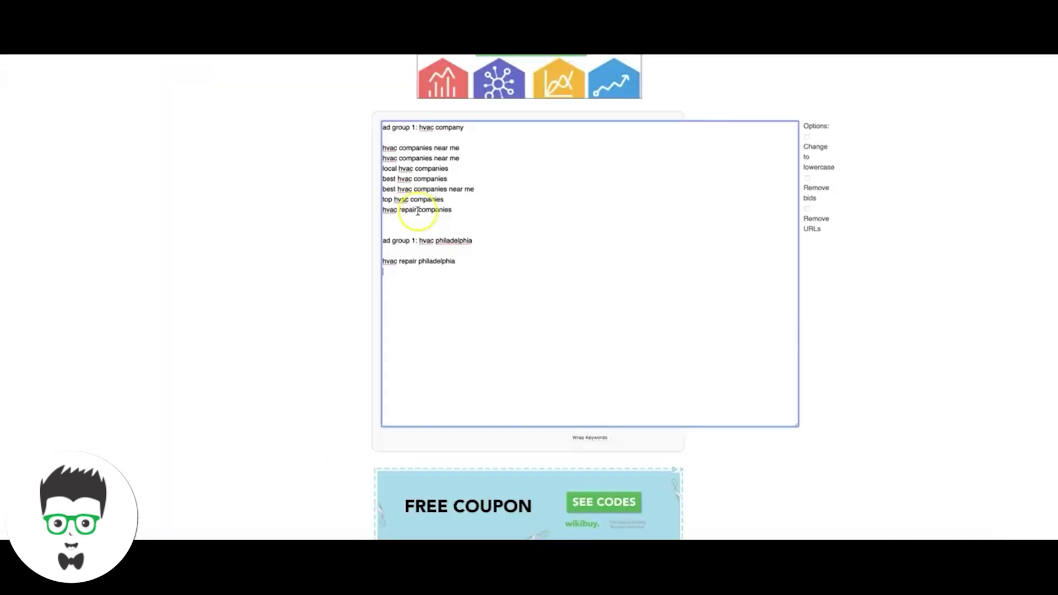
click(406, 270)
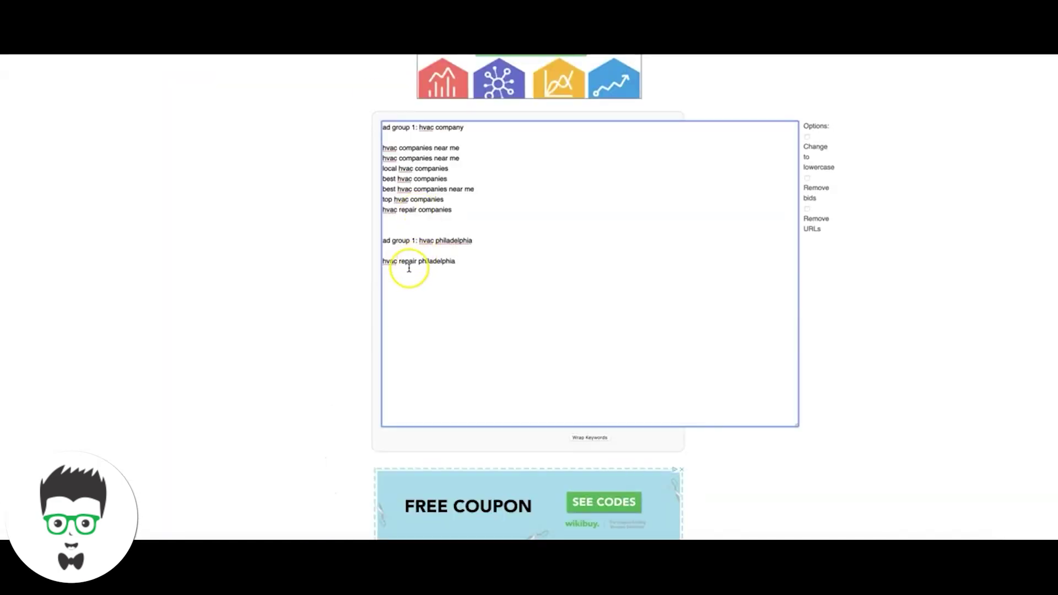
key(ctrl+v)
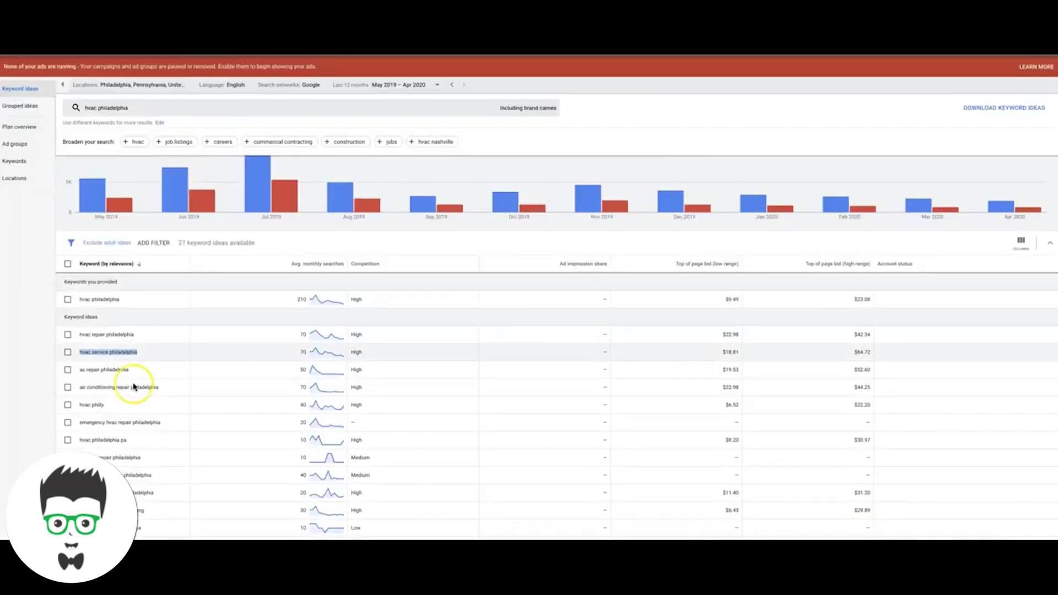
click(152, 358)
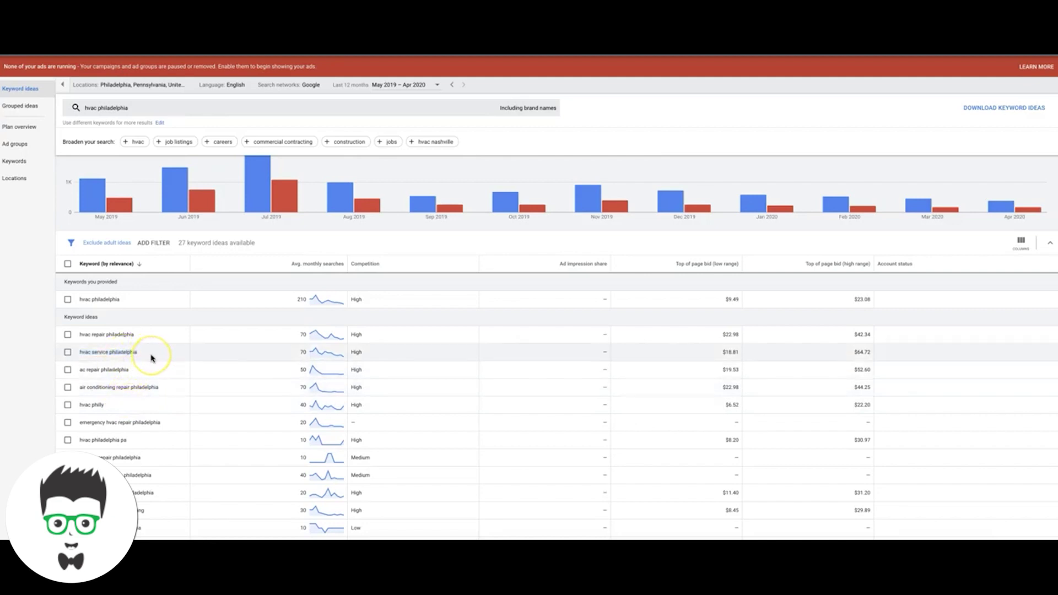
scroll(152, 358, down, 2)
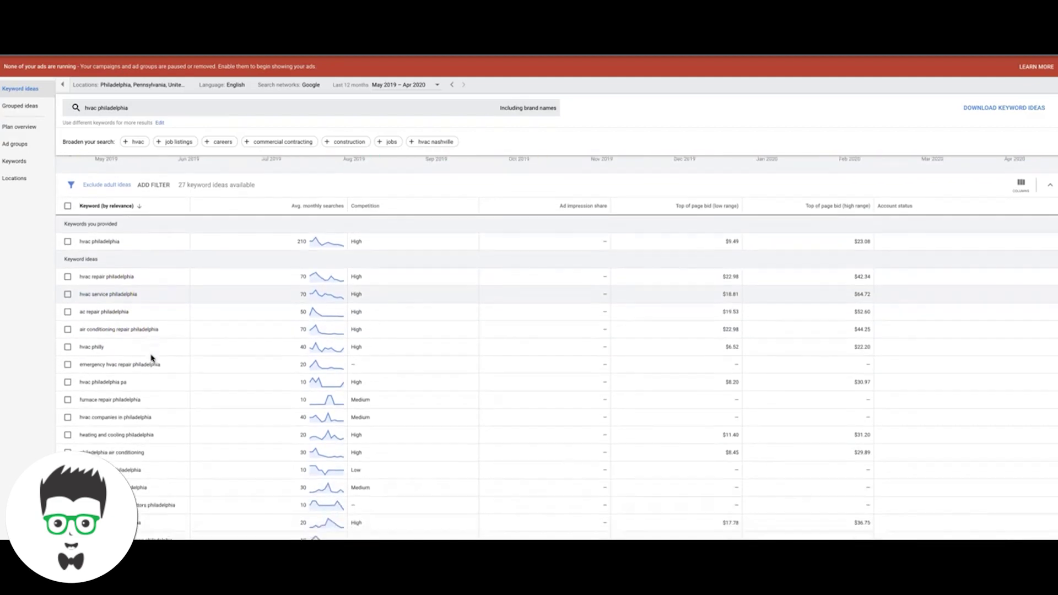
scroll(152, 357, down, 2)
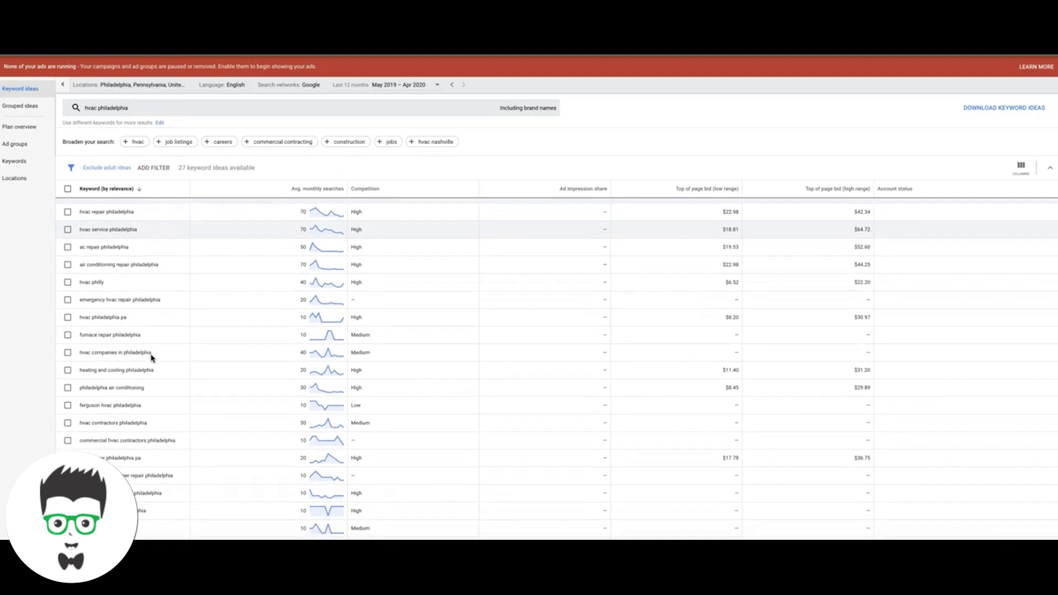
click(122, 337)
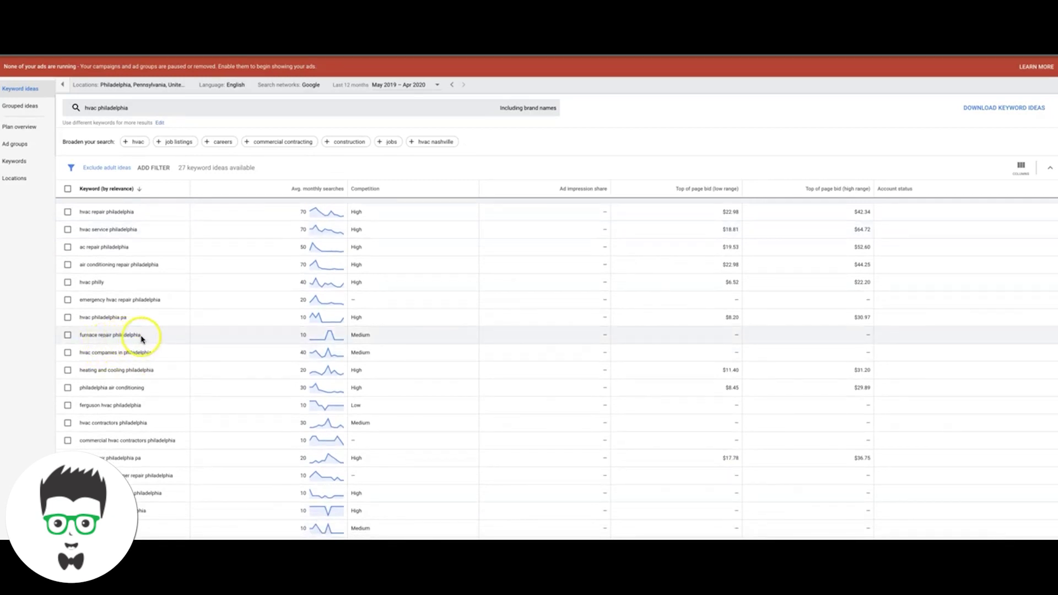
drag(141, 336, 80, 334)
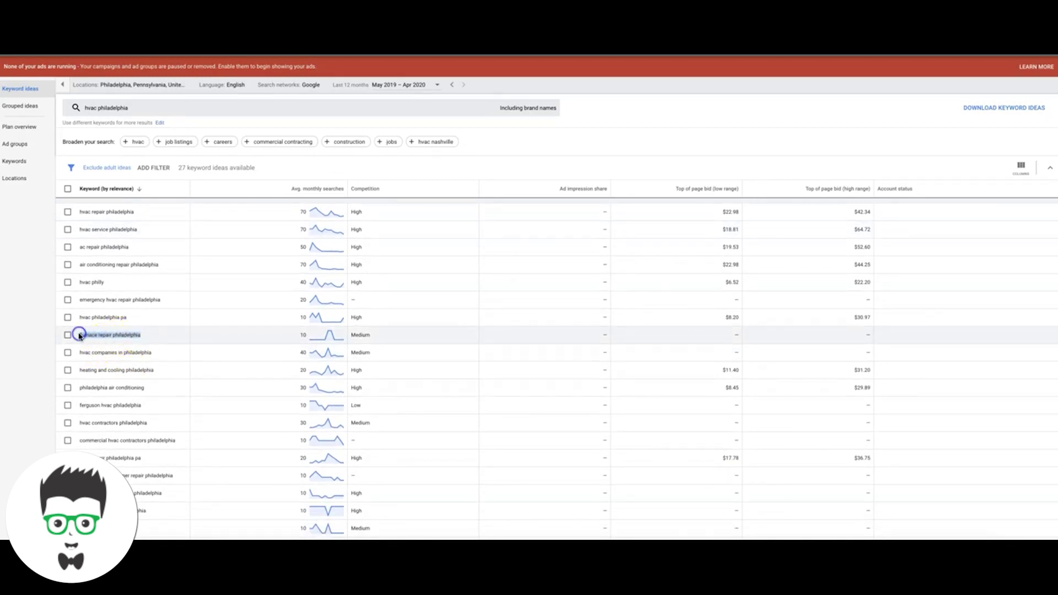
click(104, 335)
click(146, 353)
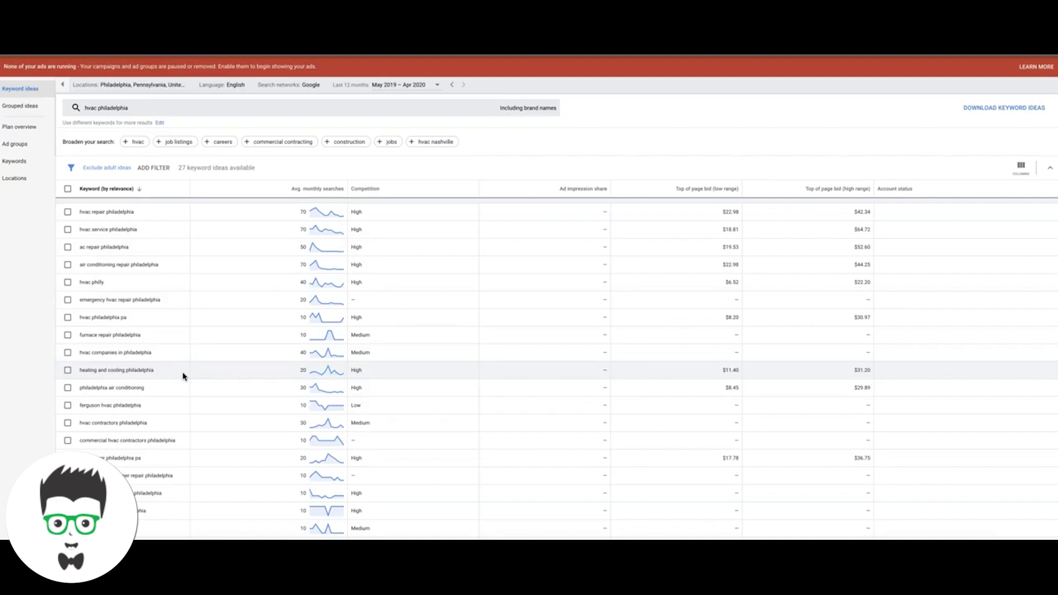
click(177, 301)
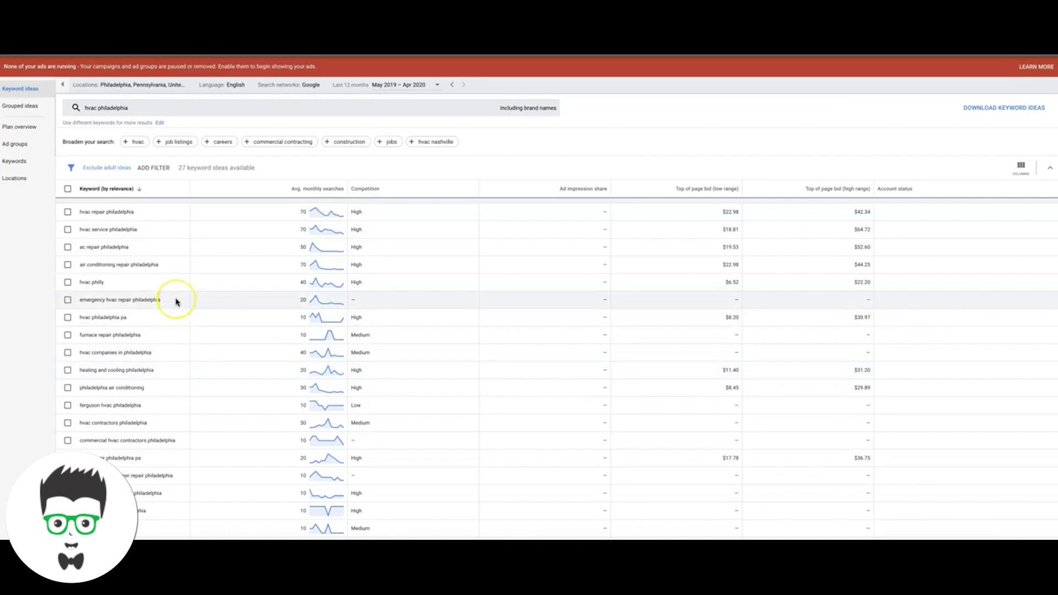
scroll(176, 302, down, 1)
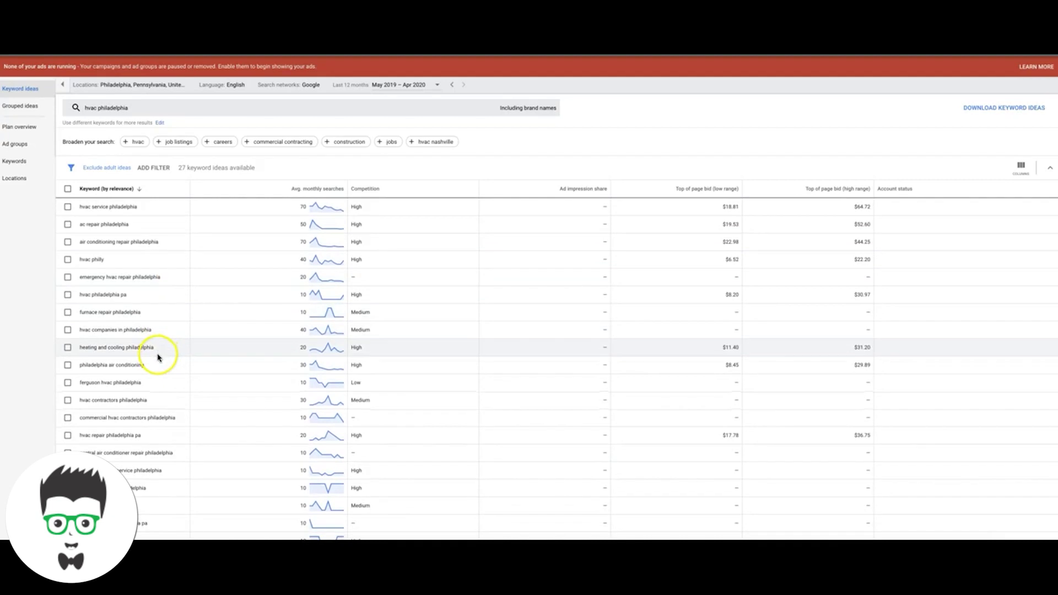
triple_click(117, 397)
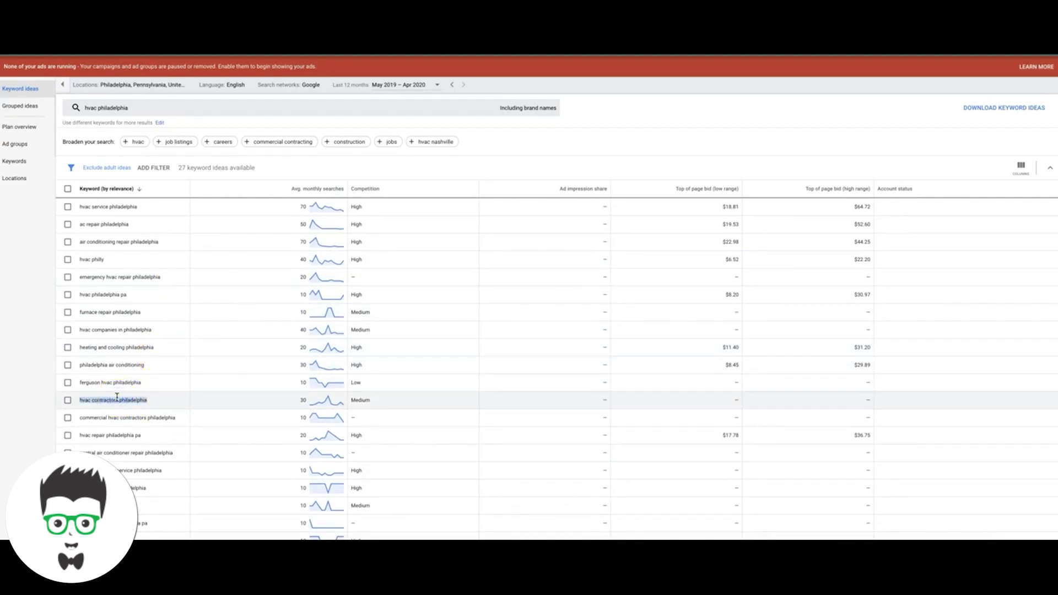
double_click(107, 383)
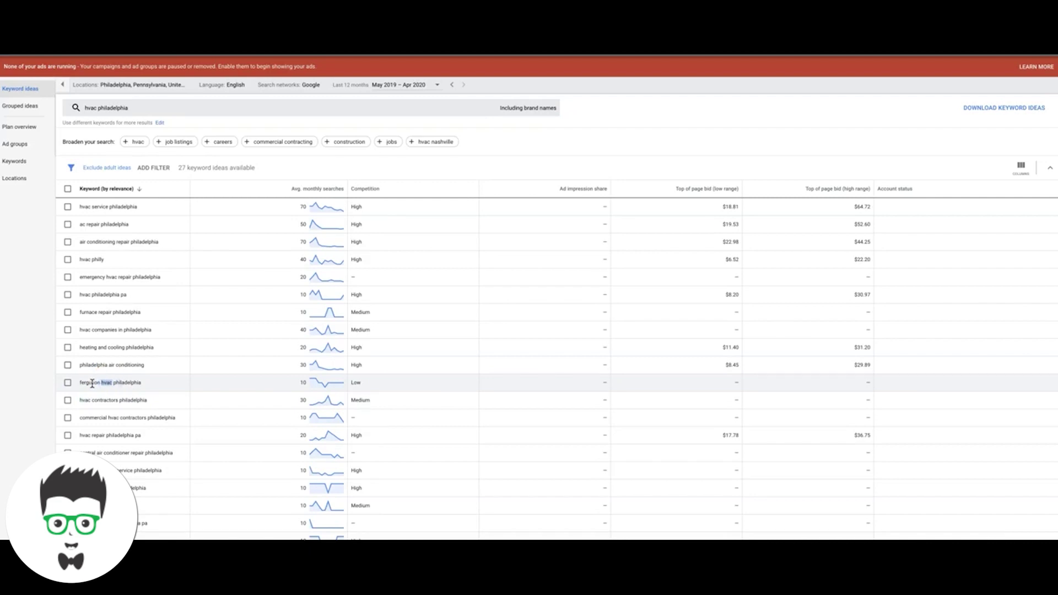
click(104, 382)
drag(95, 382, 80, 382)
scroll(139, 380, down, 2)
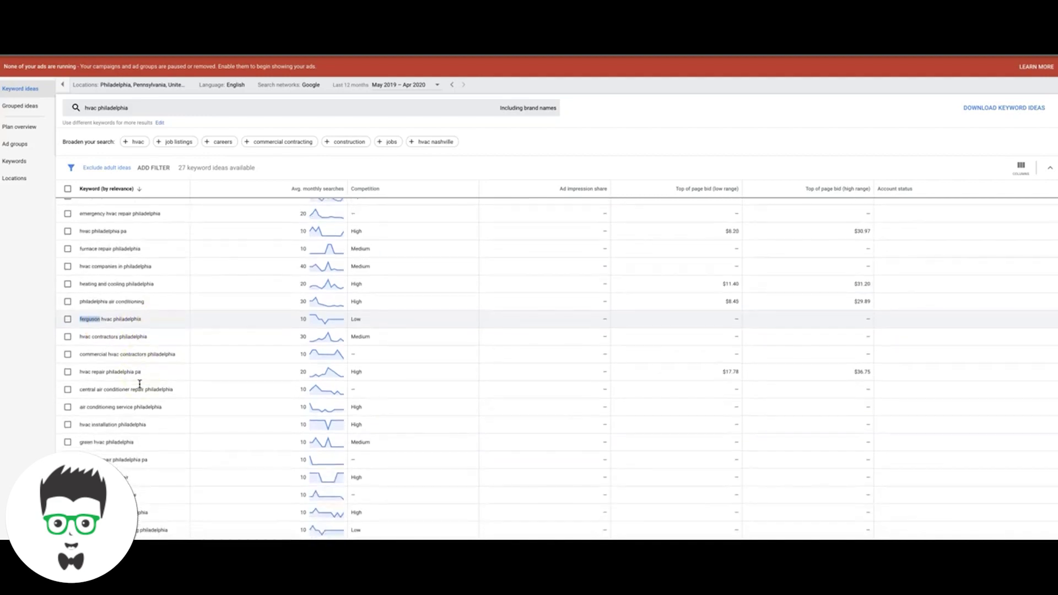
click(92, 443)
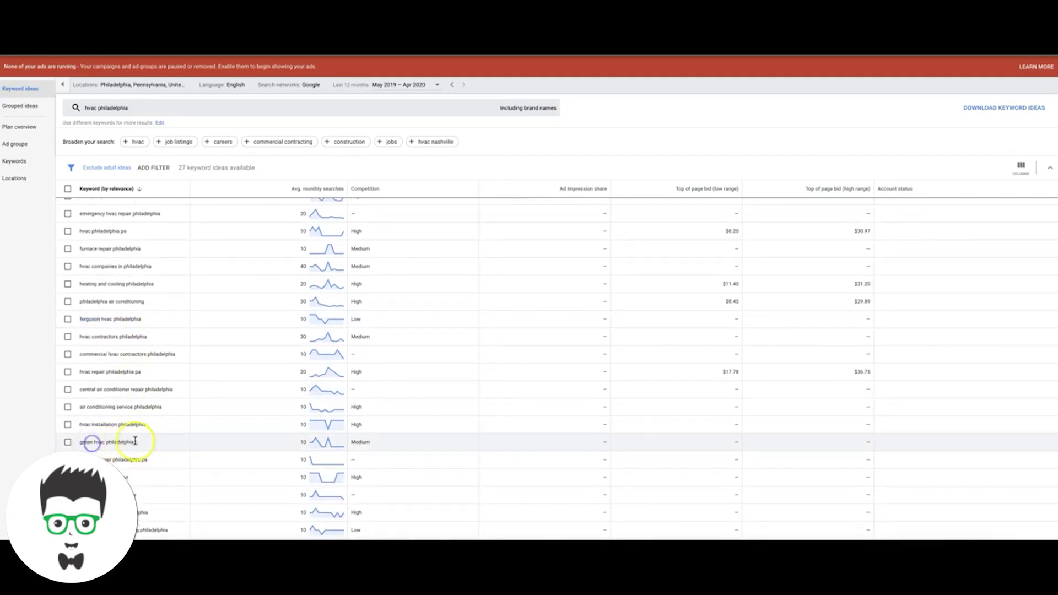
scroll(135, 441, down, 2)
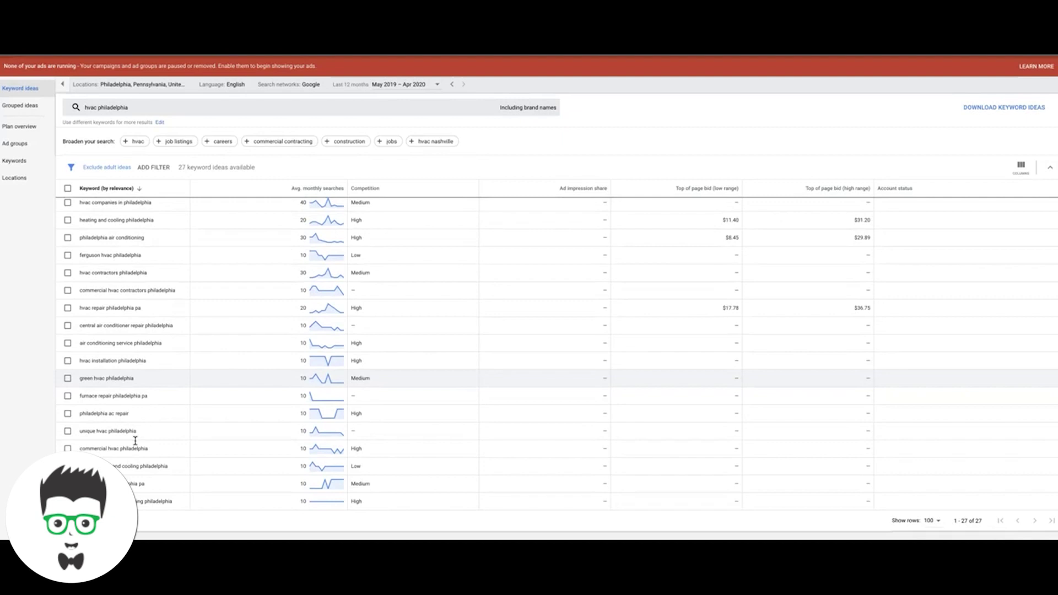
click(117, 464)
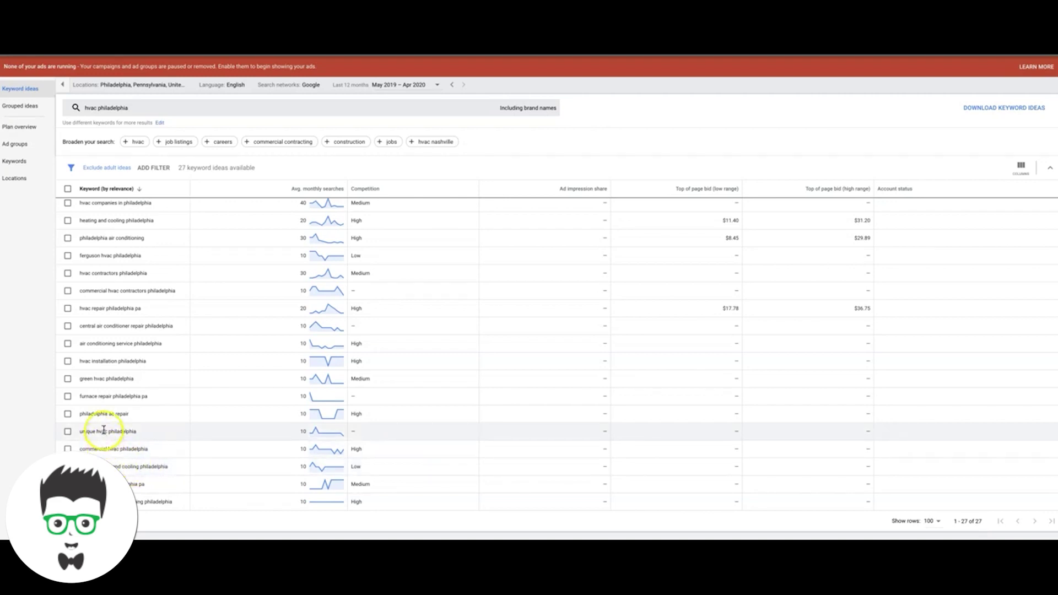
scroll(105, 326, up, 5)
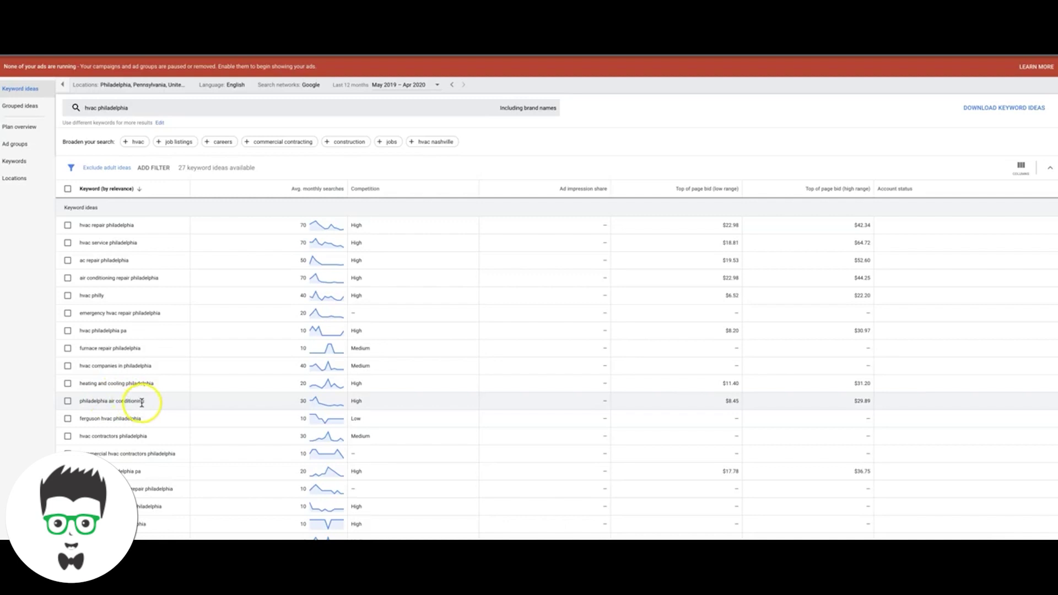
drag(146, 402, 71, 402)
drag(119, 401, 135, 409)
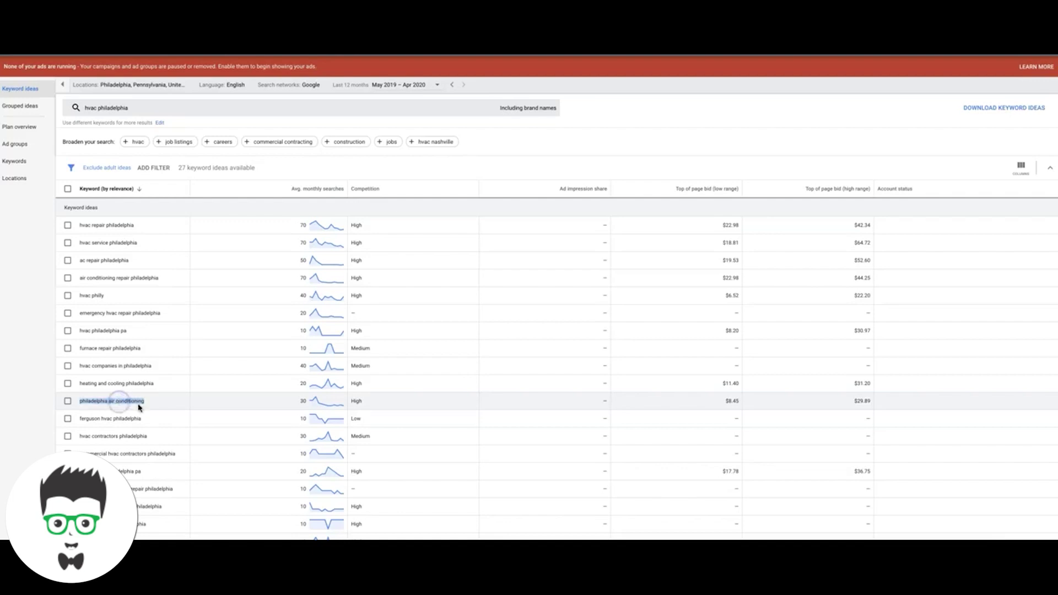
click(144, 402)
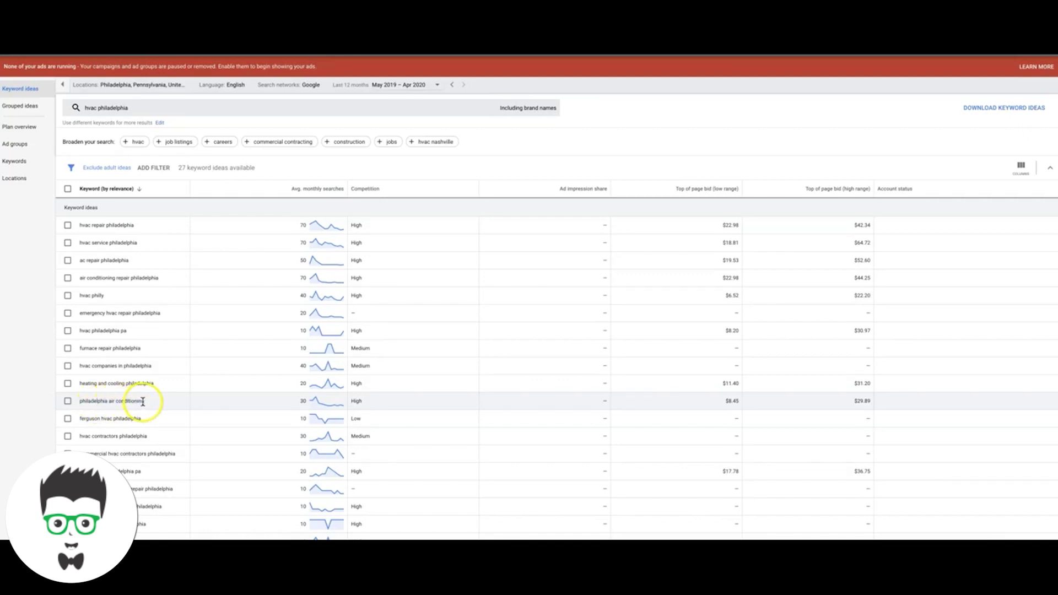
scroll(96, 250, up, 3)
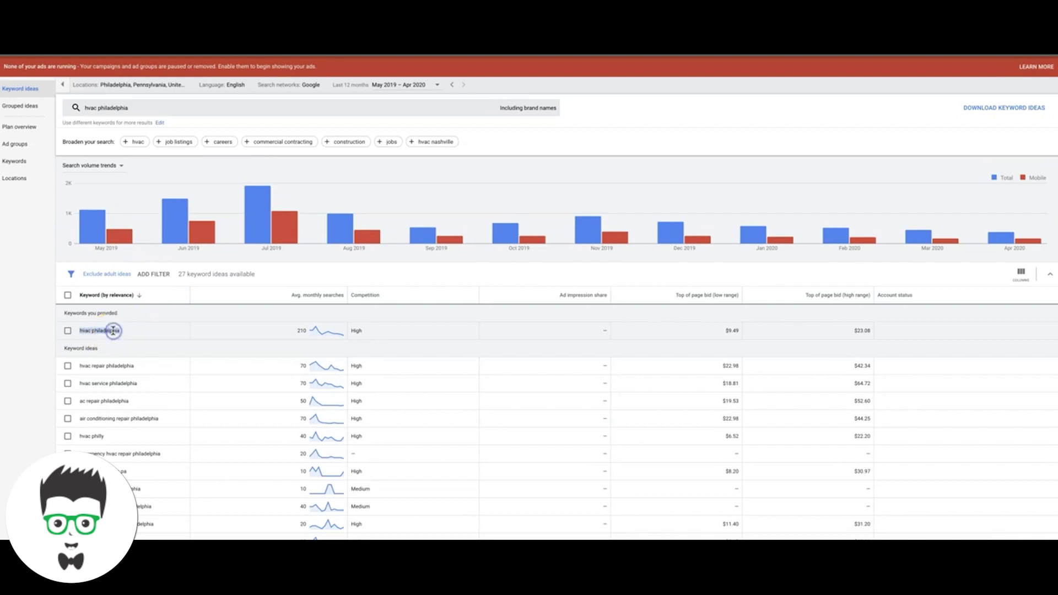
click(113, 331)
scroll(152, 361, down, 1)
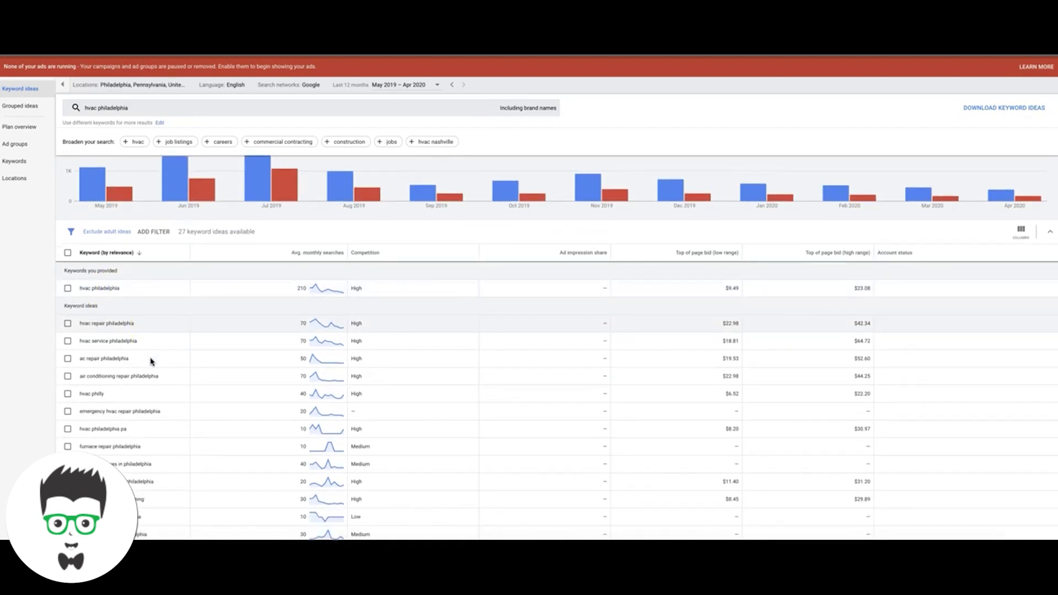
click(165, 354)
scroll(165, 353, down, 1)
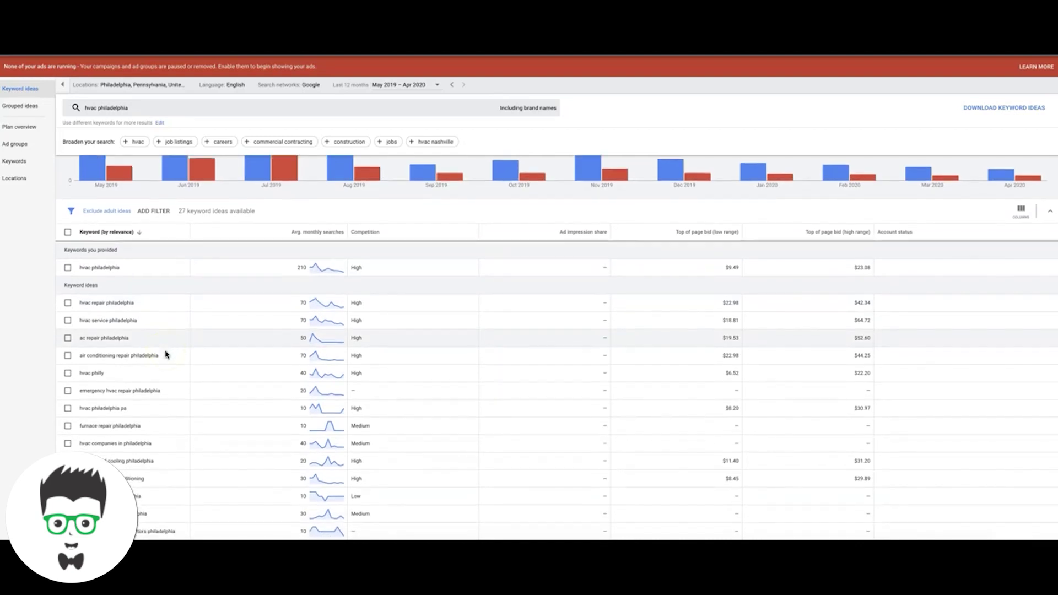
click(77, 342)
drag(81, 343, 163, 344)
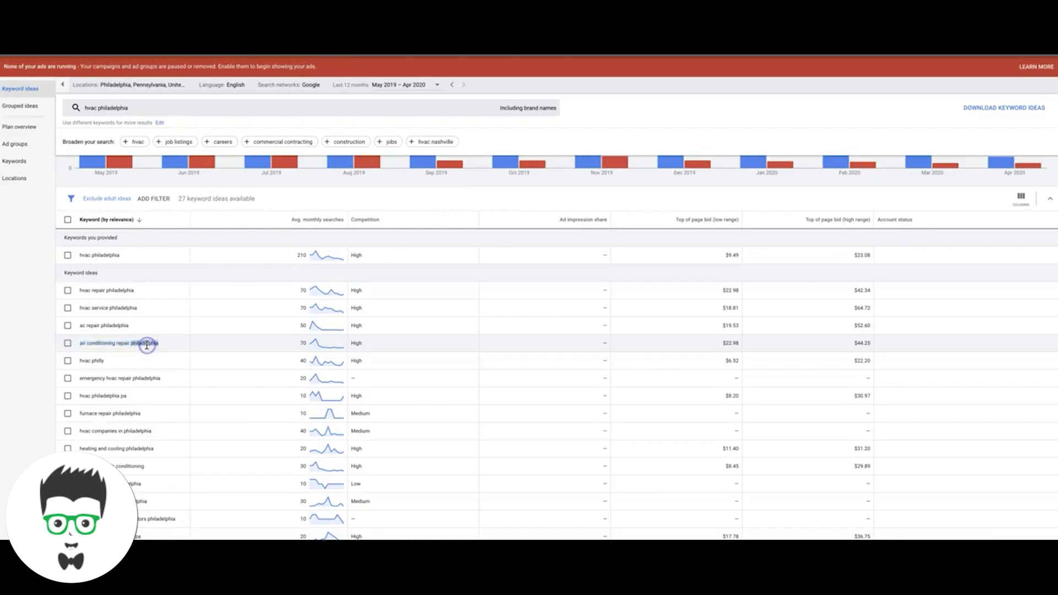
triple_click(135, 345)
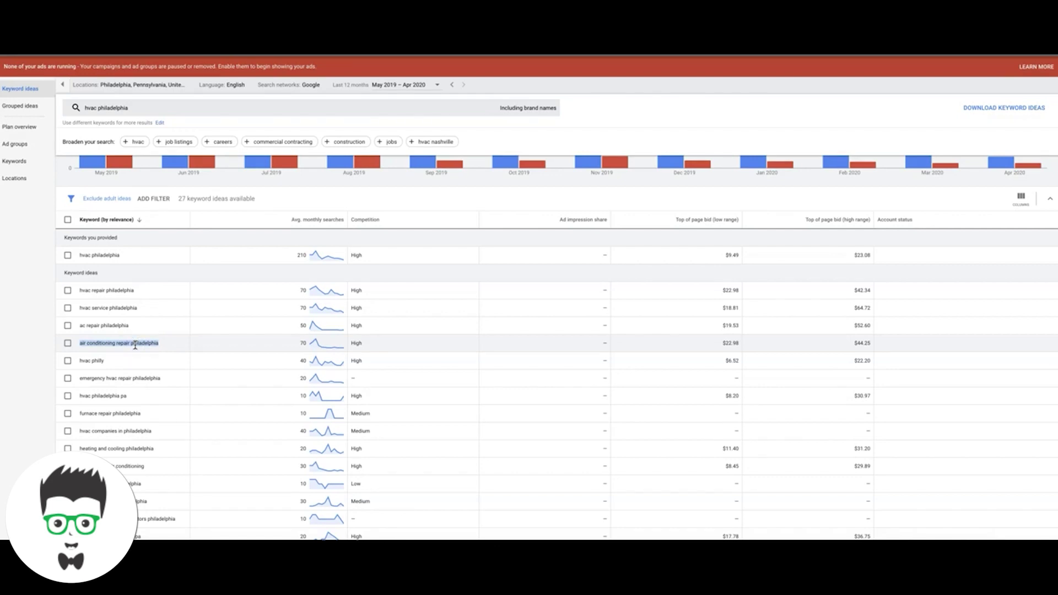
triple_click(113, 344)
click(103, 327)
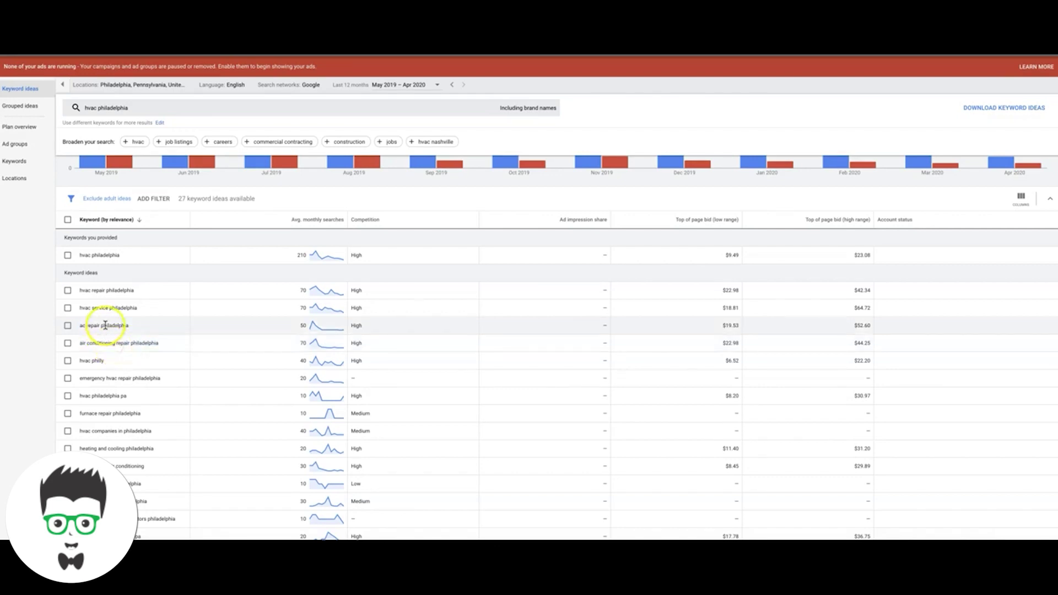
click(109, 309)
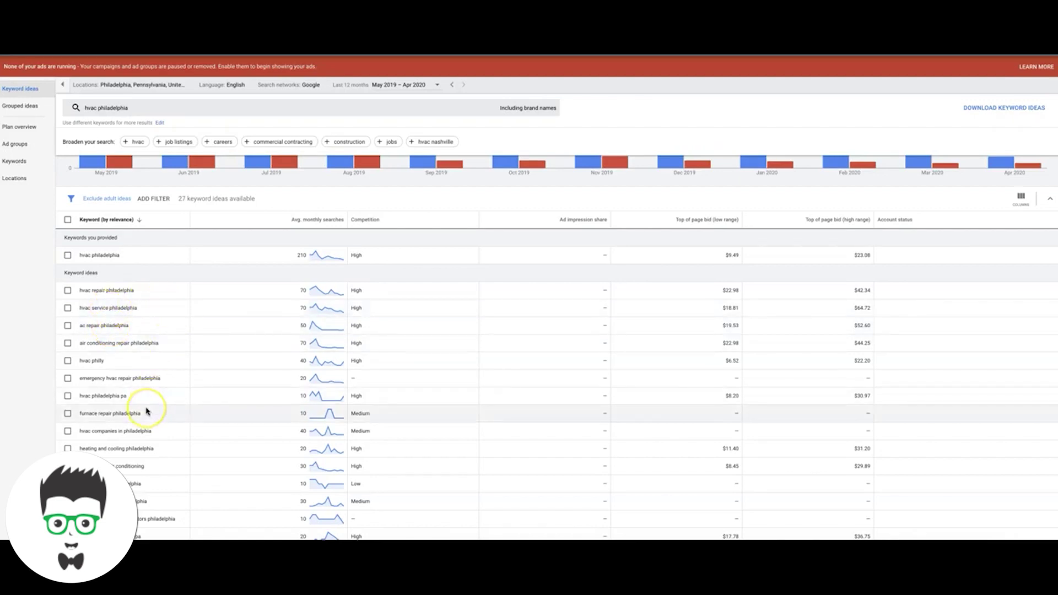
scroll(147, 408, down, 1)
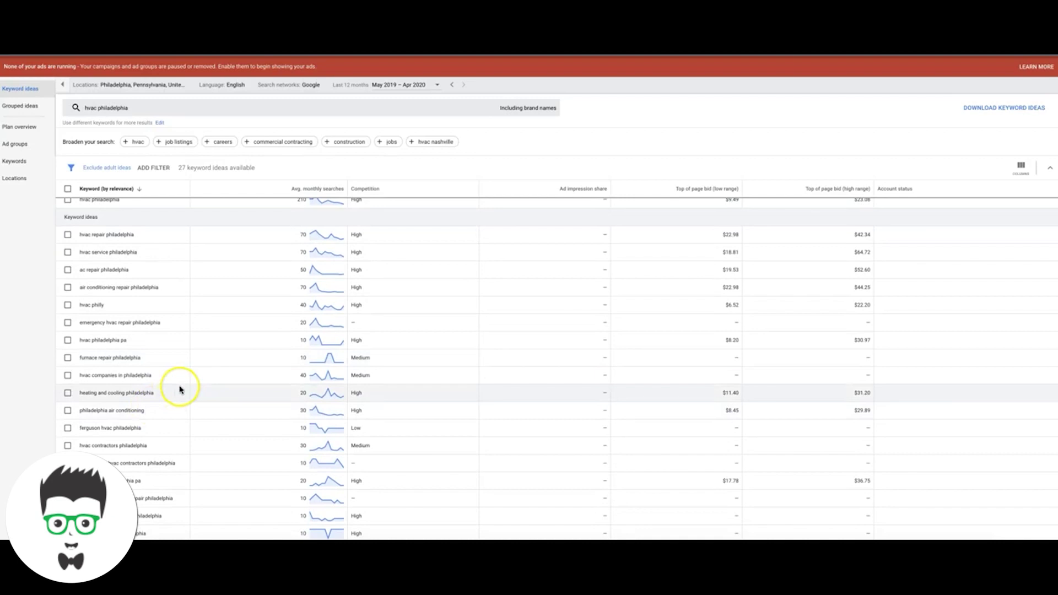
scroll(179, 388, down, 1)
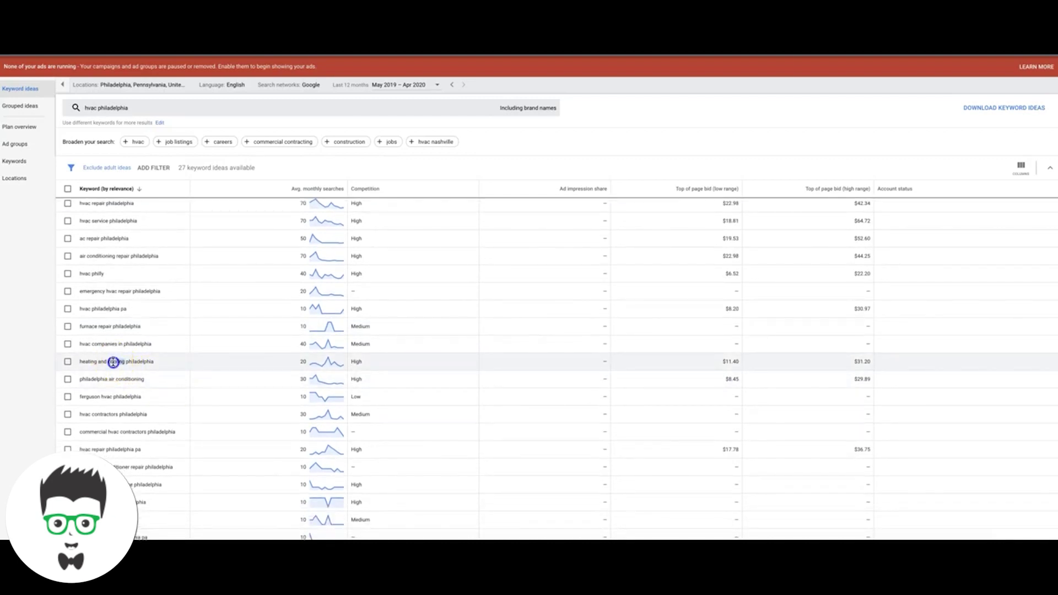
triple_click(117, 361)
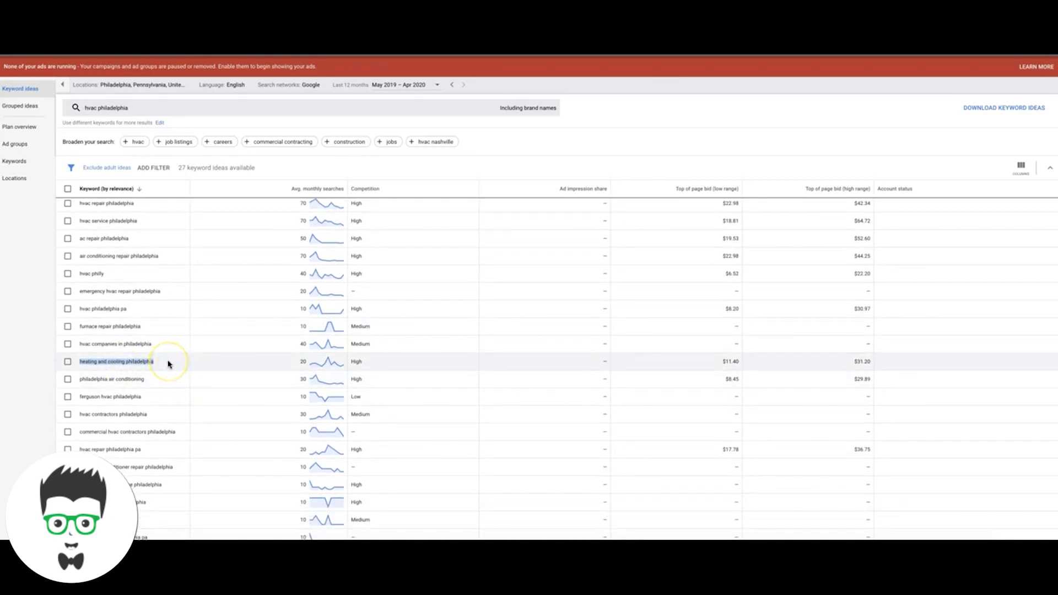
scroll(168, 364, down, 1)
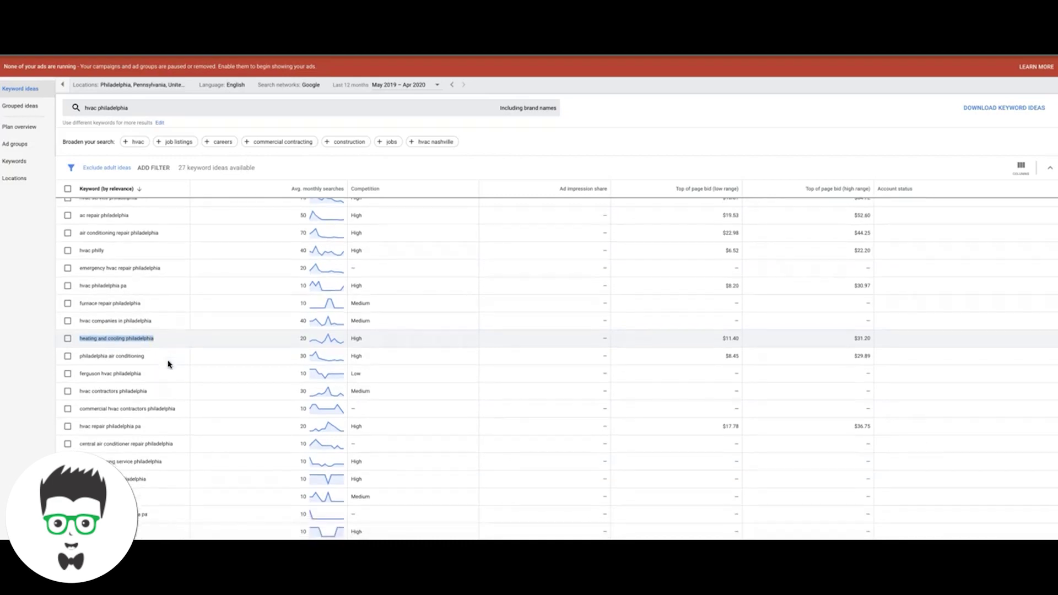
triple_click(129, 356)
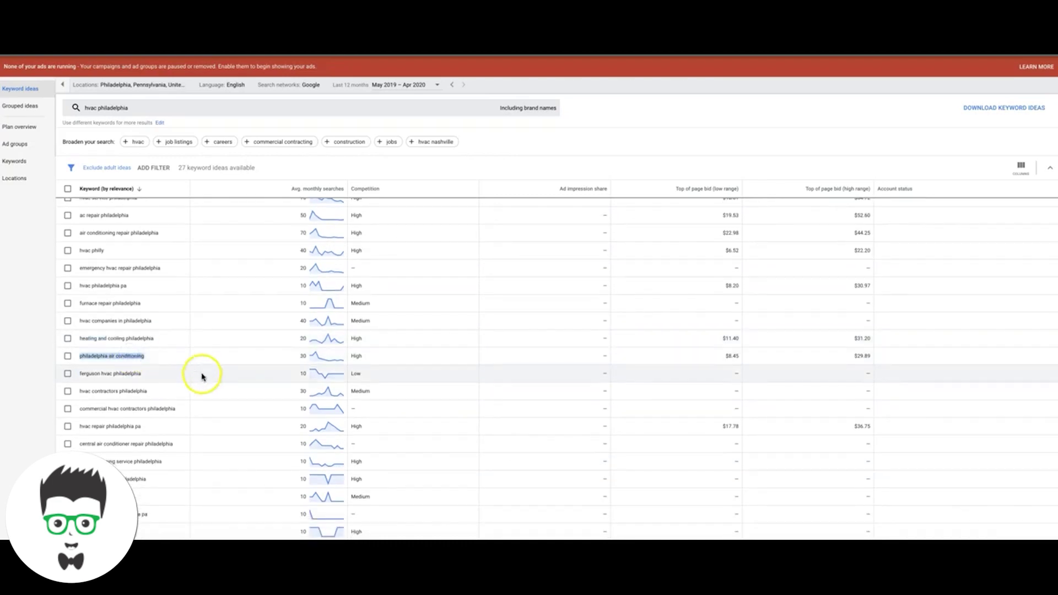
scroll(177, 375, down, 2)
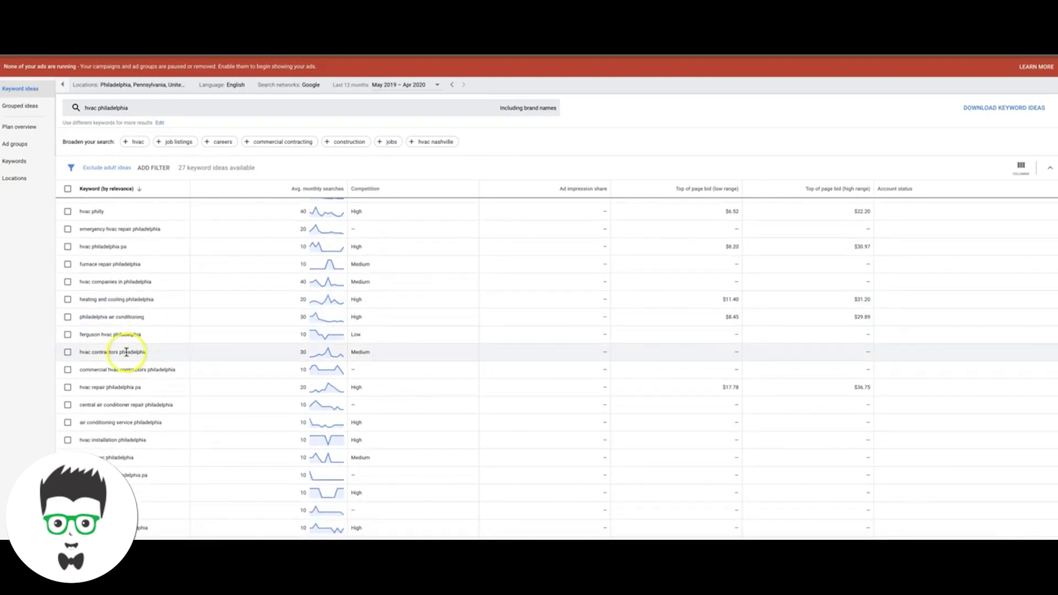
triple_click(127, 352)
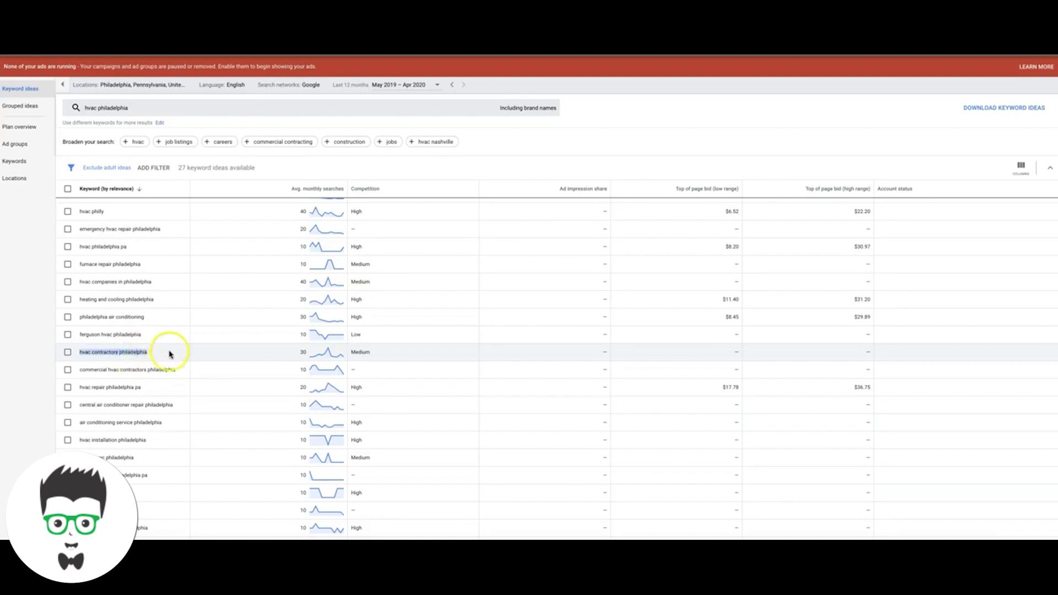
double_click(124, 387)
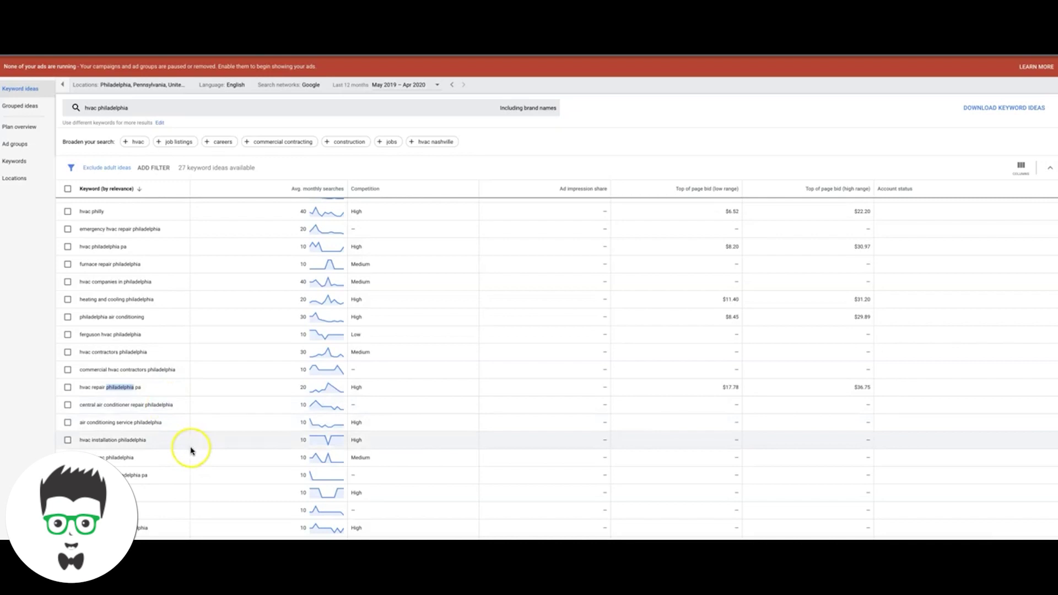
scroll(191, 448, down, 1)
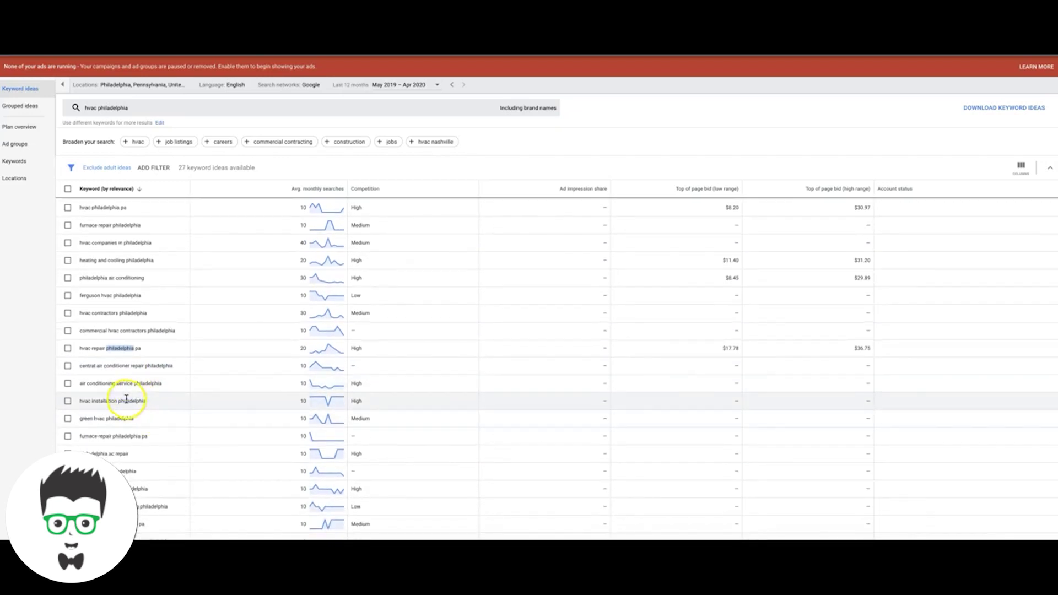
double_click(128, 399)
triple_click(127, 398)
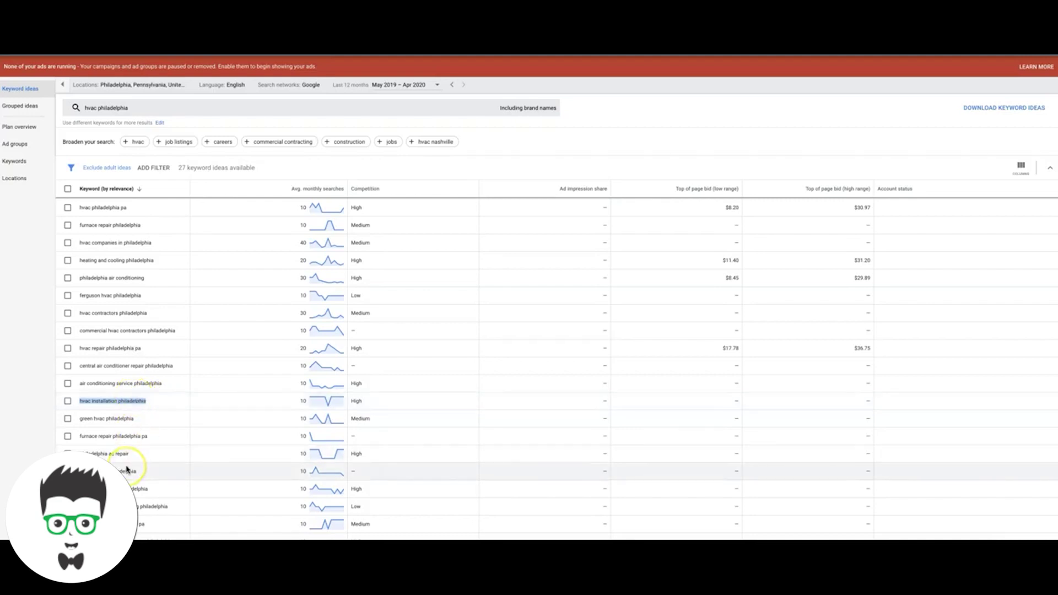
scroll(127, 470, down, 1)
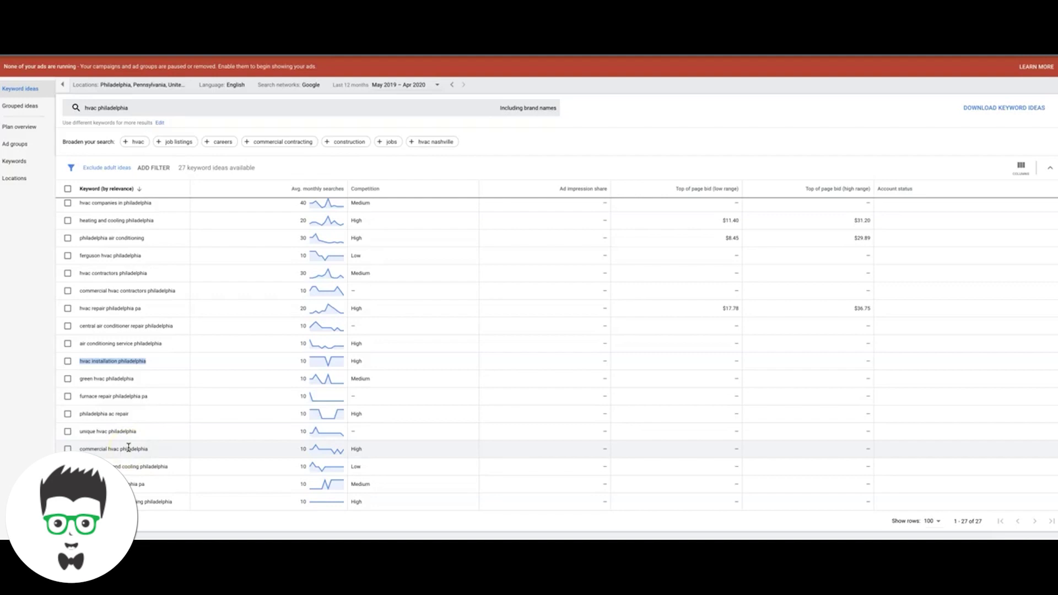
scroll(166, 375, up, 5)
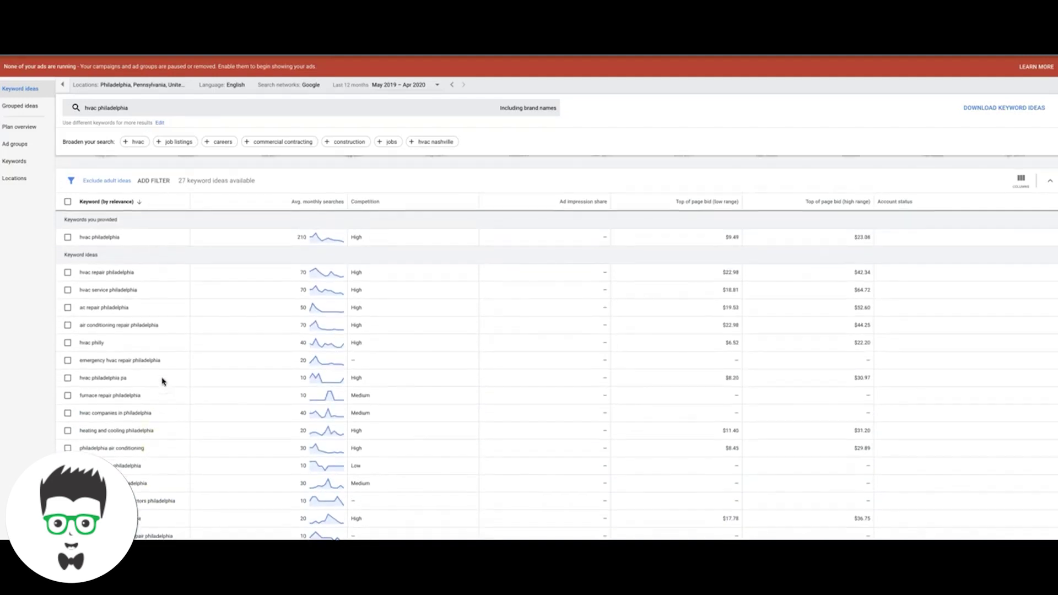
scroll(163, 380, up, 2)
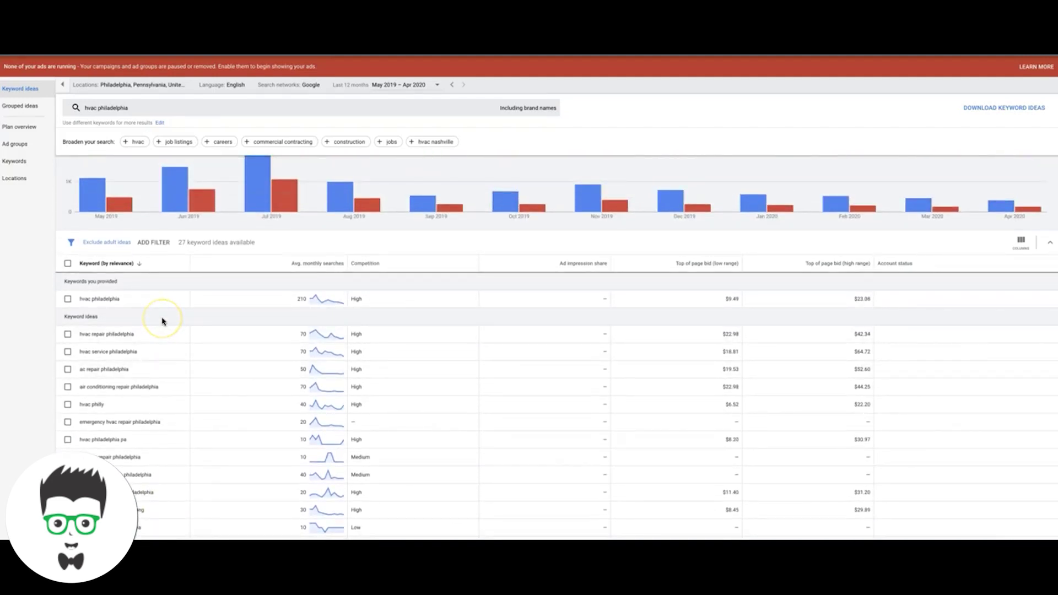
scroll(162, 321, up, 1)
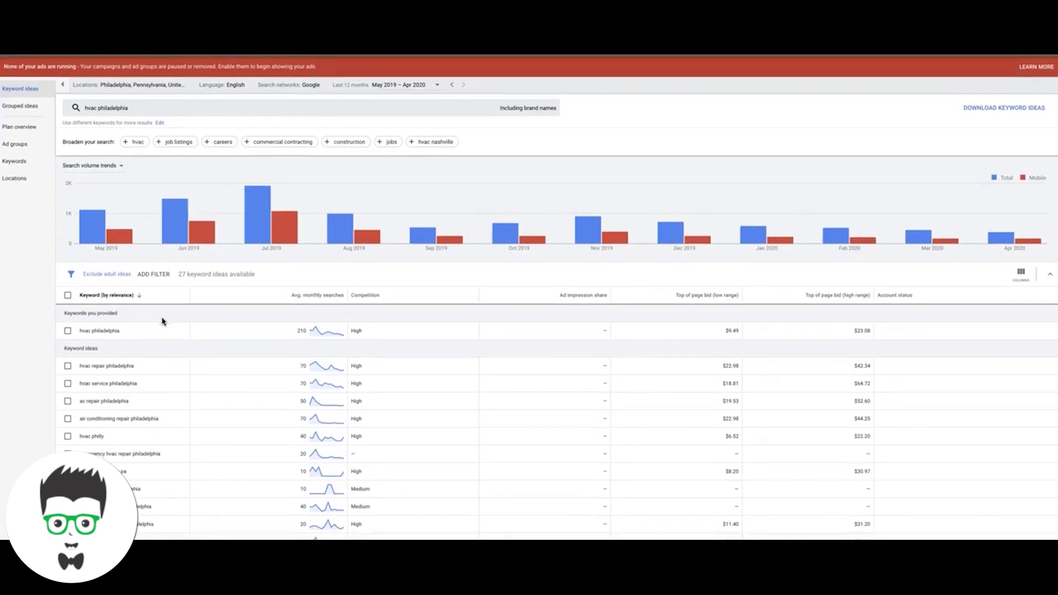